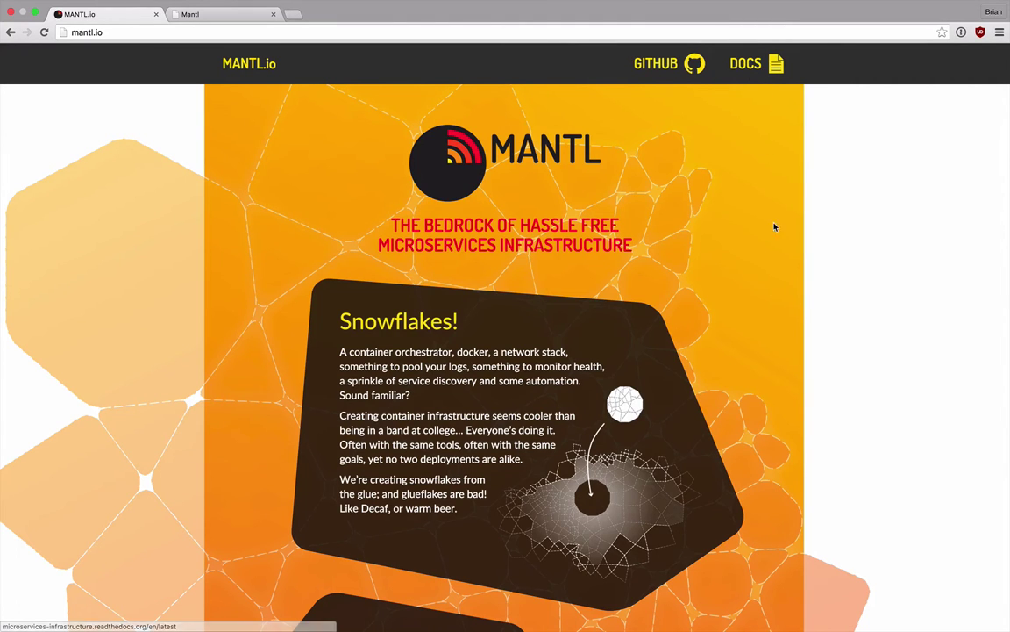
# Scroll the mantl.io homepage down to the Architecture stack diagram
pyautogui.scroll(-10, 777, 258)
pyautogui.scroll(-1, 777, 259)
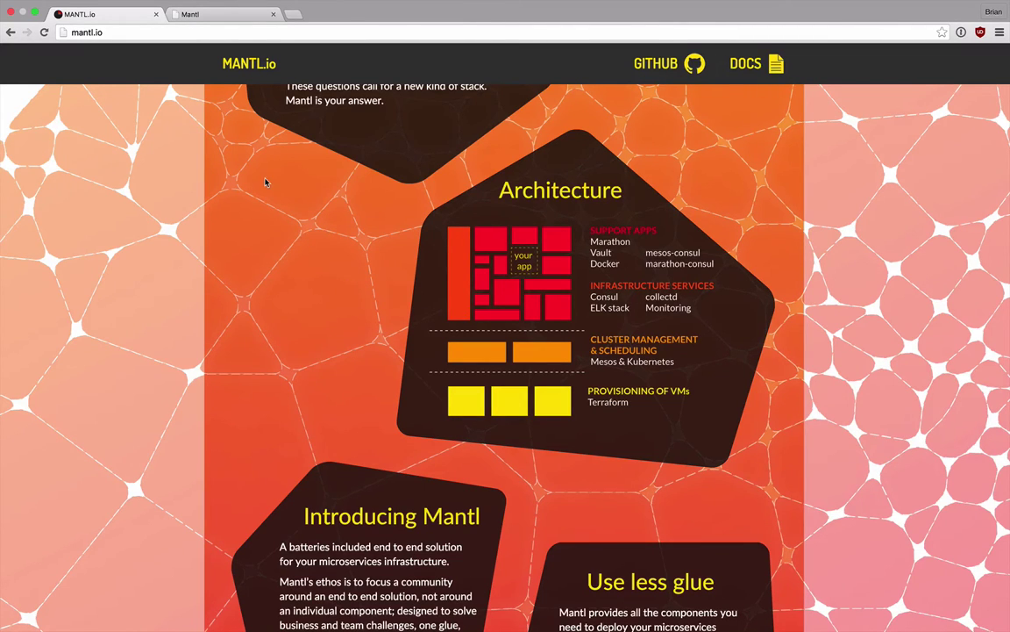
# Open the CiscoCloud/microservices-infrastructure repository from GitHub and scroll to its README table of contents
pyautogui.click(656, 63)
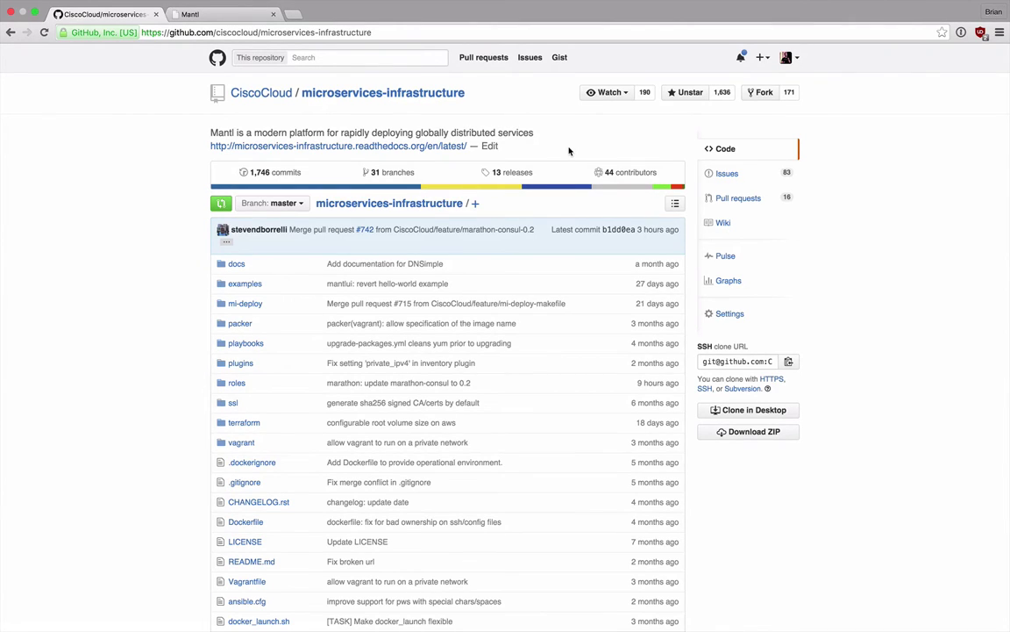
pyautogui.scroll(-10, 568, 150)
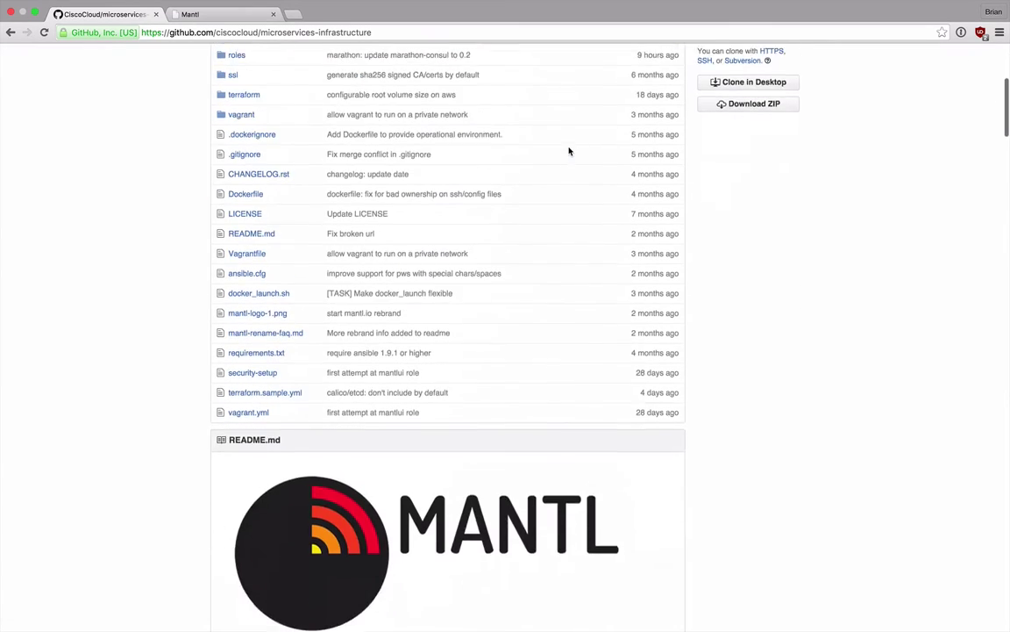
pyautogui.scroll(-3, 463, 414)
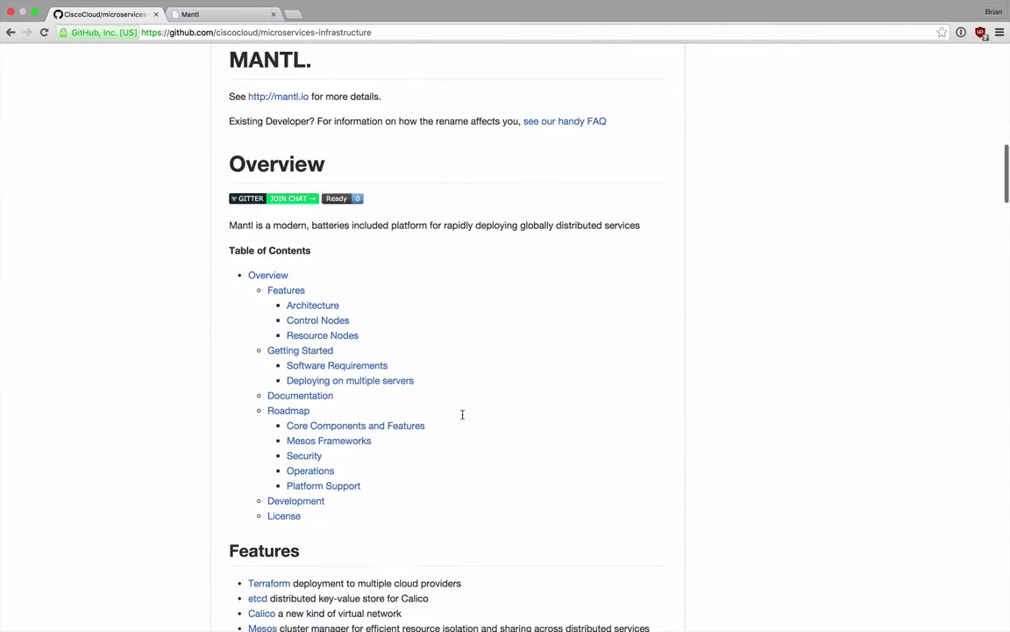
# Jump to Getting Started and highlight the 0.3.0 version in the checkout command
pyautogui.click(327, 350)
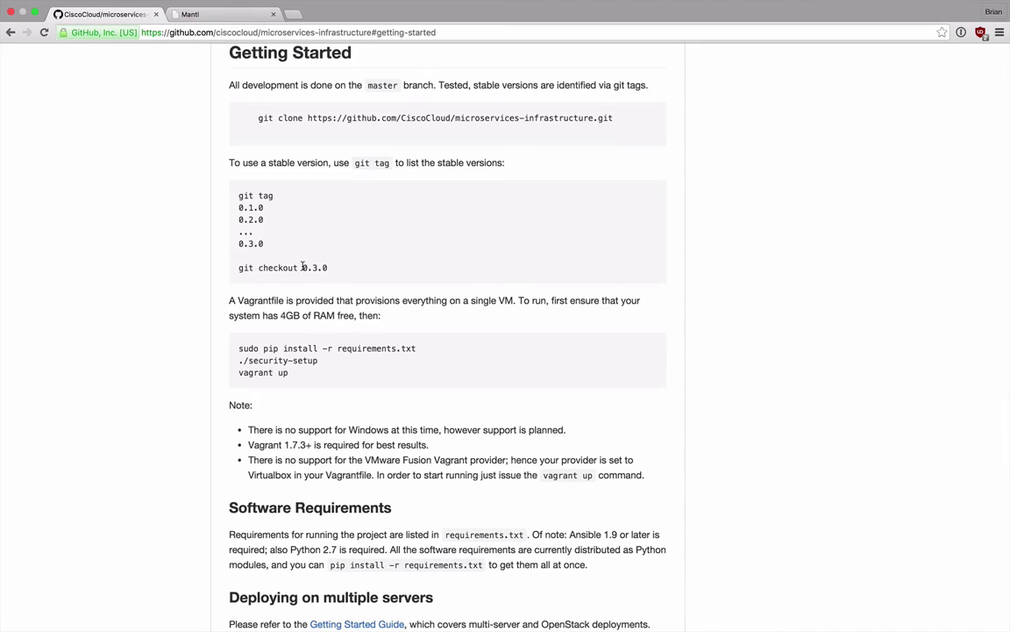
pyautogui.moveTo(302, 266); pyautogui.dragTo(329, 267)
pyautogui.click(372, 237)
# Switch to the already-open Mantl launcher tab with Ctrl+Tab
pyautogui.hotkey('ctrl', 'Tab')
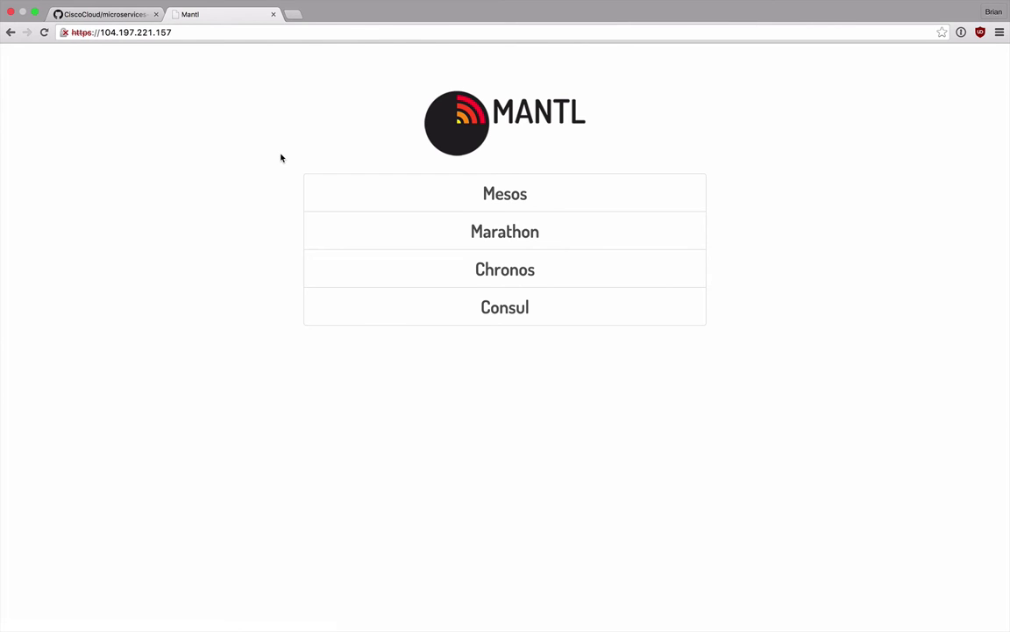
# Open the Mesos dashboard from the Mantl launcher
pyautogui.click(345, 197)
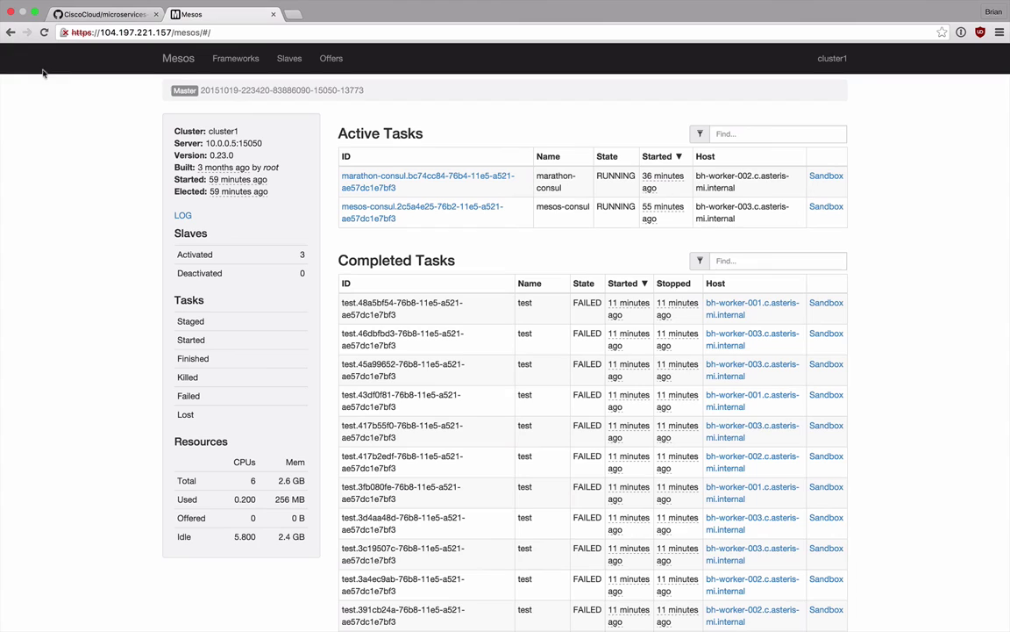
# Open Marathon in another tab and check Deployments before returning to the Apps list
pyautogui.keyDown('shift'); pyautogui.keyDown('super'); pyautogui.click(8, 32); pyautogui.keyUp('super'); pyautogui.keyUp('shift')
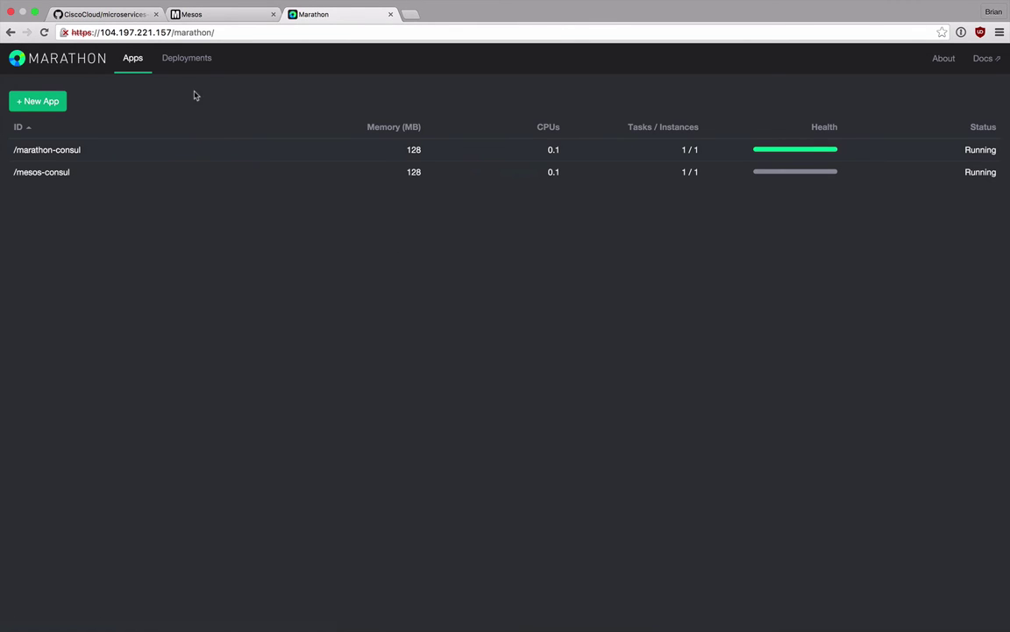
pyautogui.click(176, 67)
pyautogui.click(136, 61)
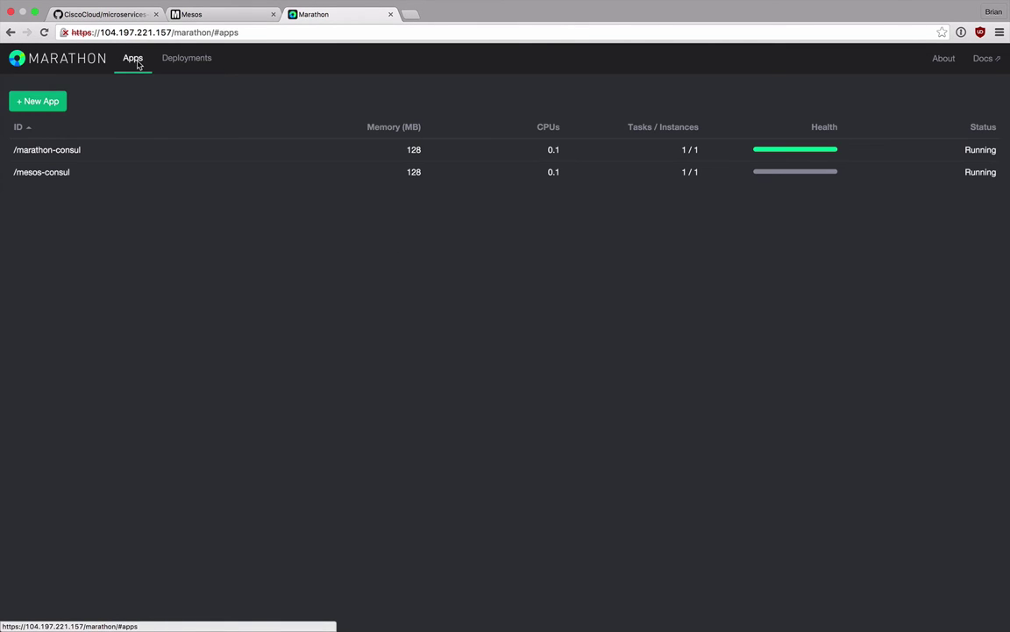
# Define a new app with ID 'test' and command 'python -m SimpleHTTPServer'
pyautogui.click(53, 101)
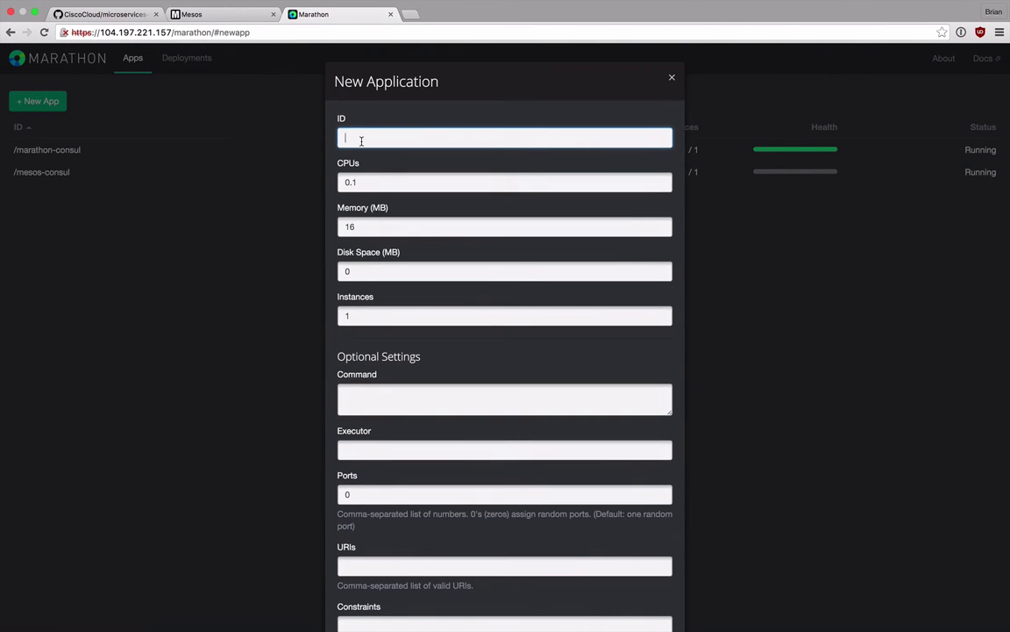
pyautogui.write('test')
pyautogui.press('Tab')
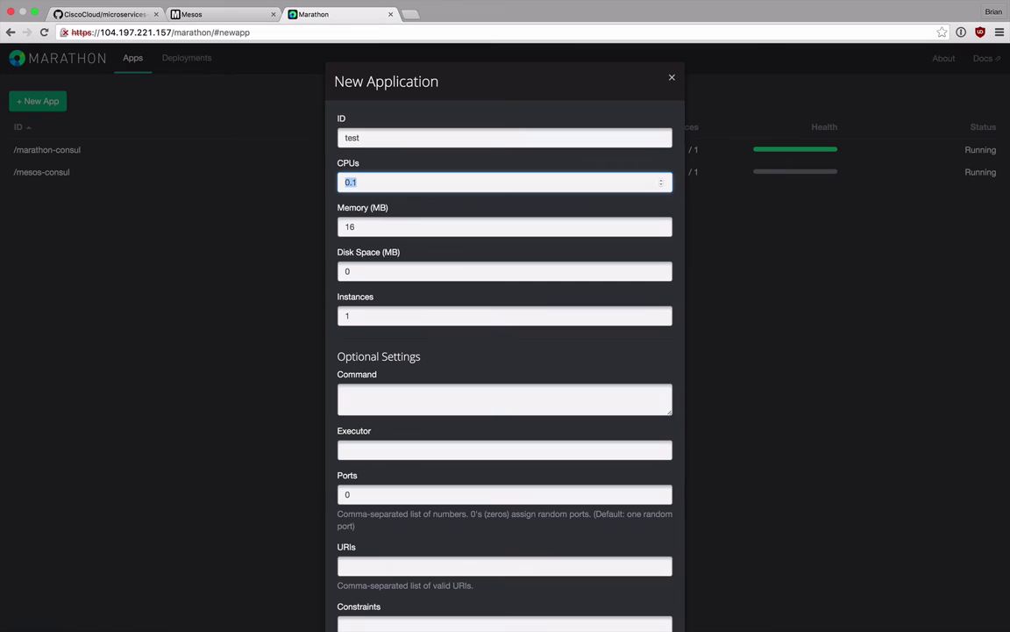
pyautogui.press('Tab')
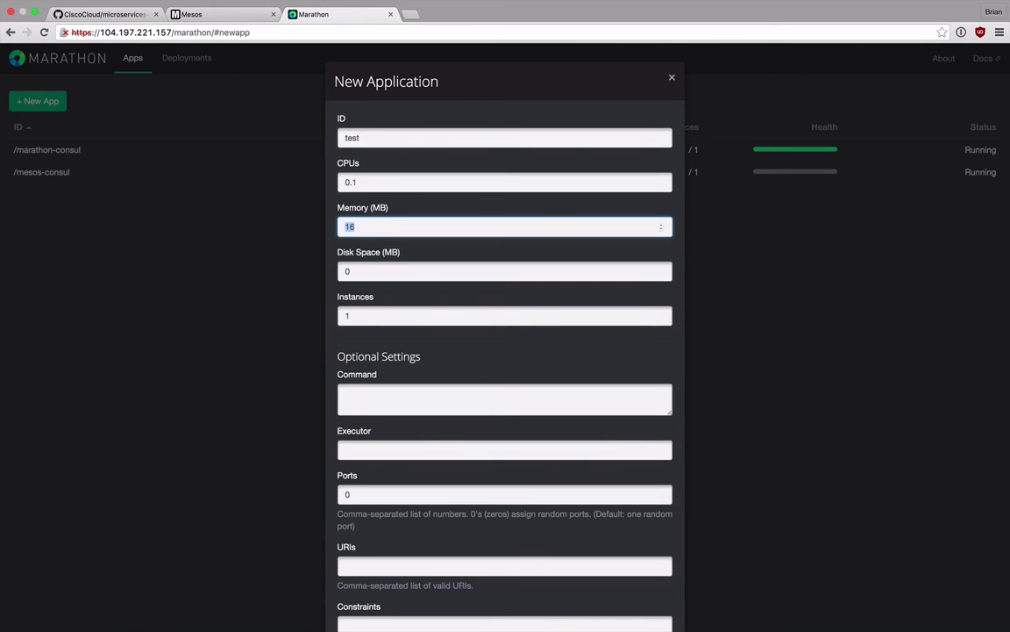
pyautogui.press('Tab')
pyautogui.press('Tab')
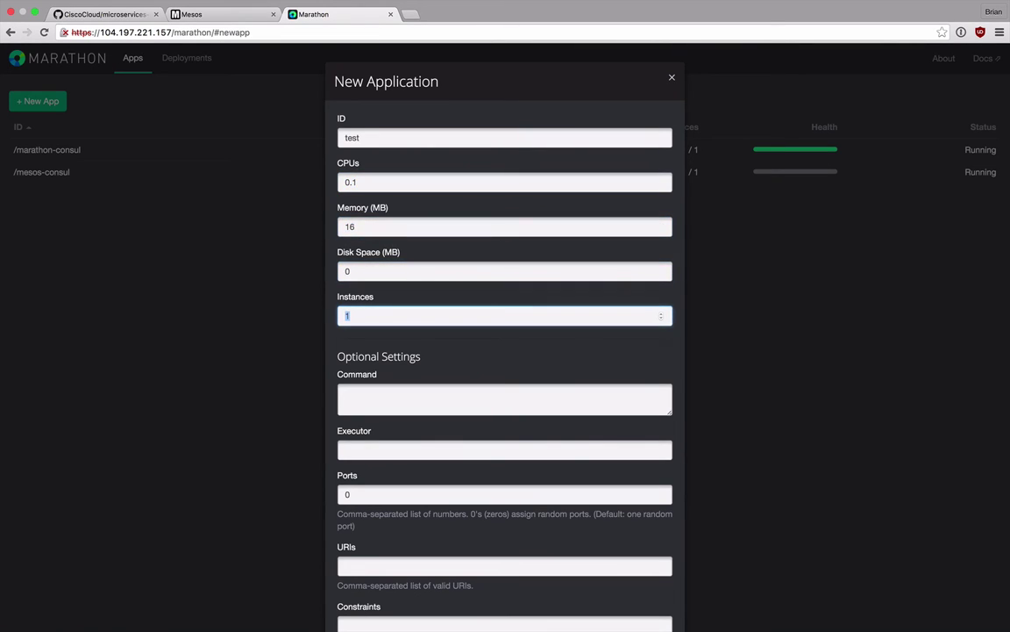
pyautogui.press('Tab')
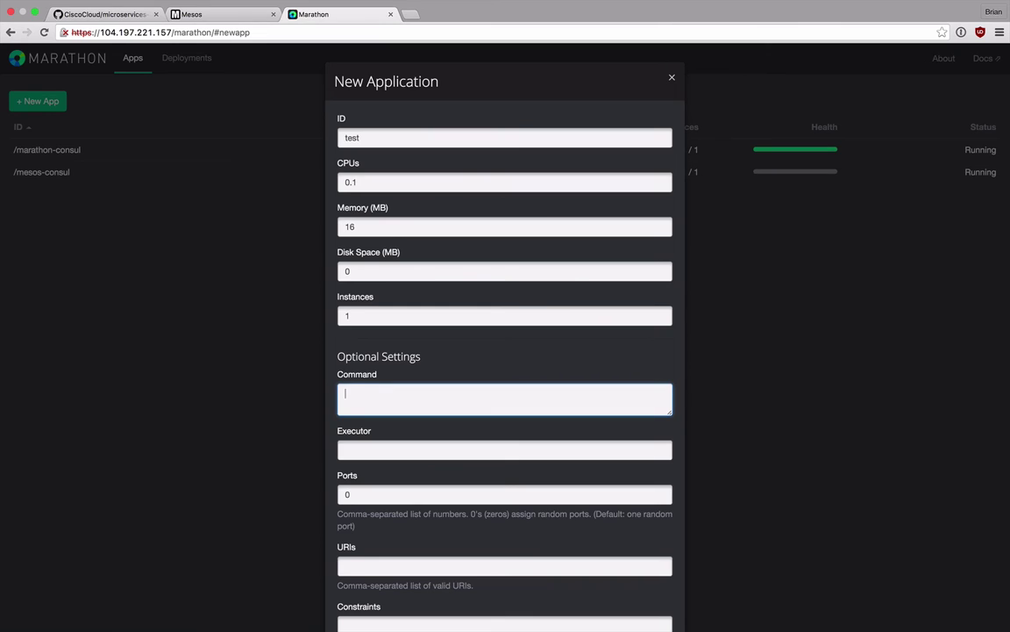
pyautogui.write('python -m SimpleHTTPServer')
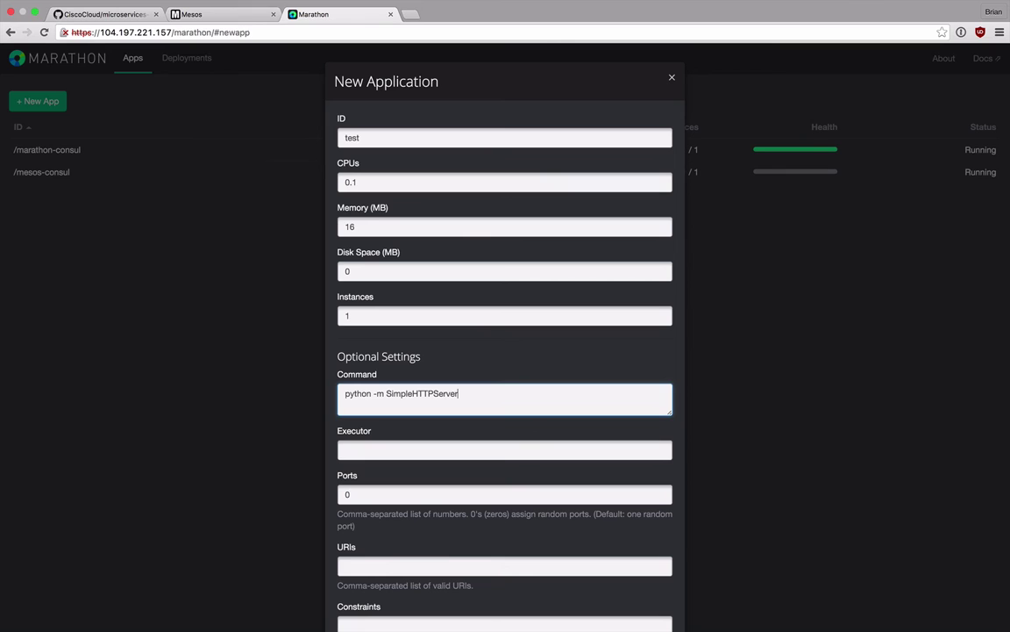
pyautogui.press('Tab')
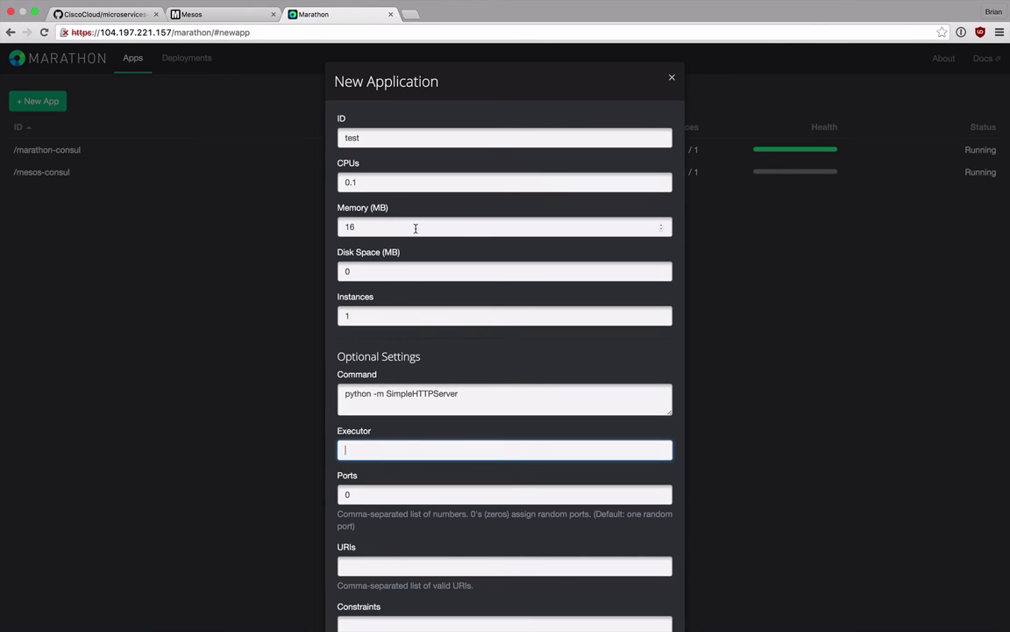
# Set Ports to 0 for a random port and create the test application
pyautogui.scroll(-3, 414, 228)
pyautogui.press('Tab')
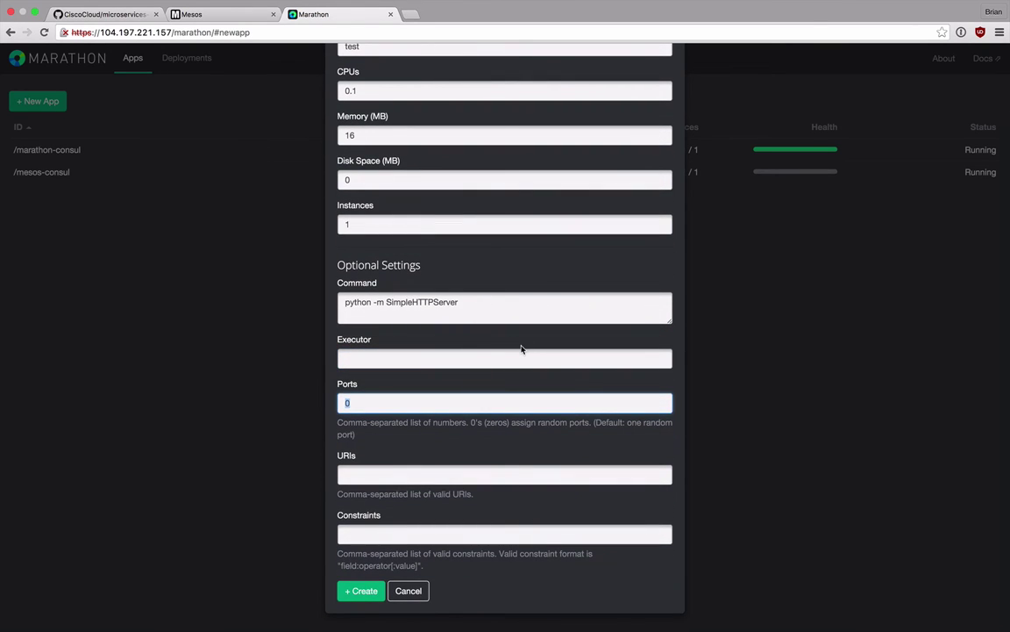
pyautogui.write('0')
pyautogui.press('Tab')
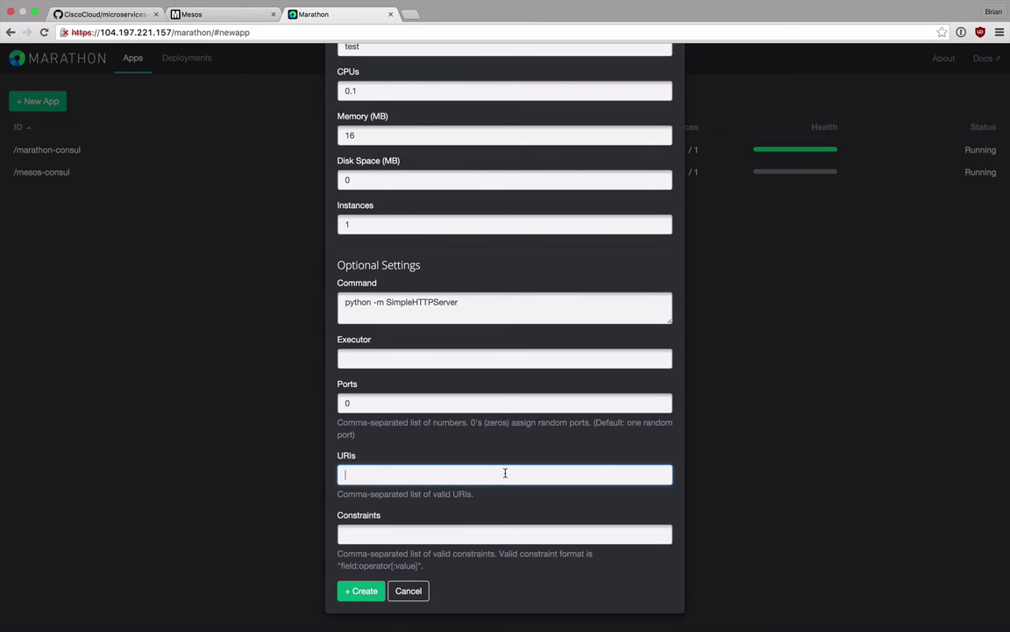
pyautogui.click(482, 534)
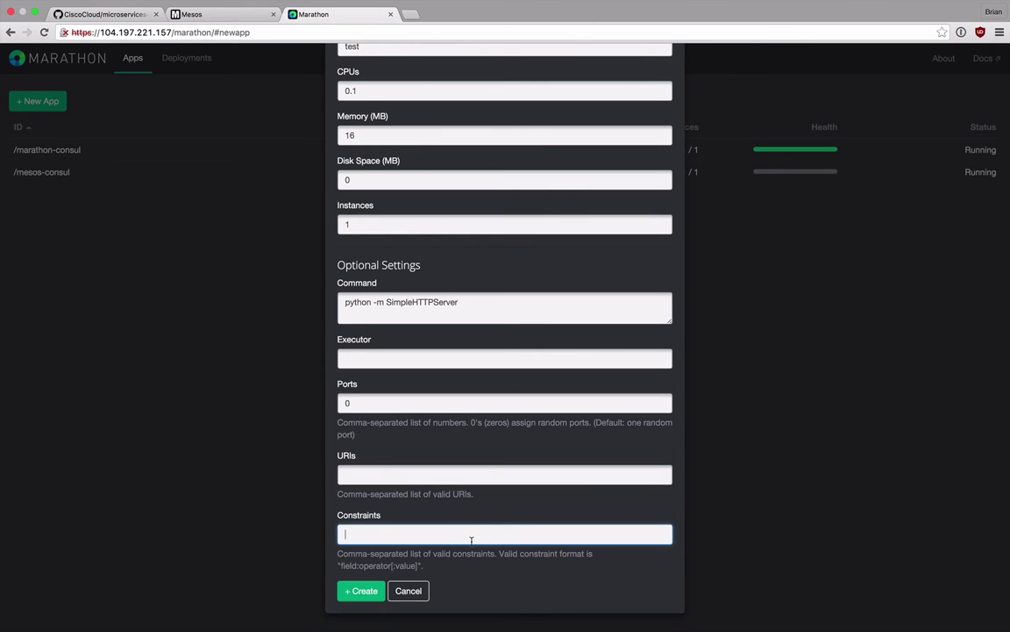
pyautogui.click(359, 592)
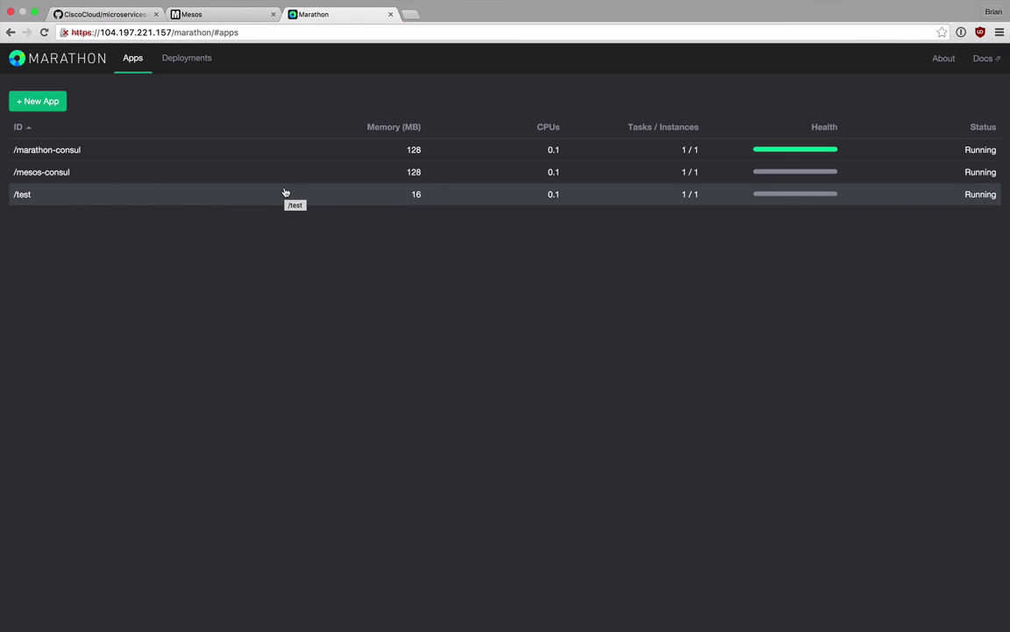
# Open the /test app's detail page from the Apps list
pyautogui.click(230, 204)
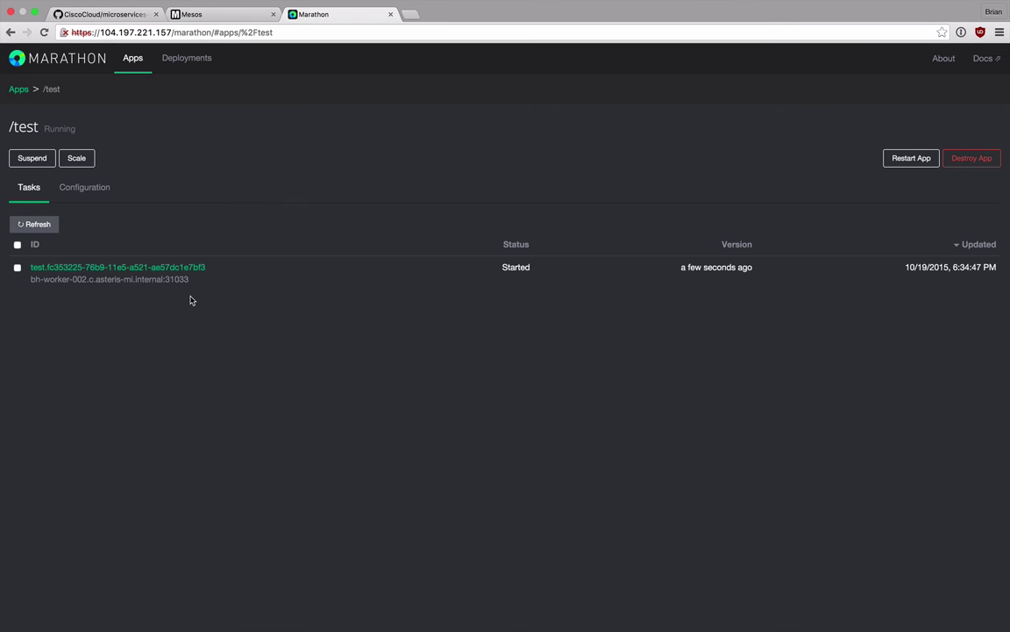
# Inspect the running task, then the /test configuration, highlighting assigned port 10002
pyautogui.click(149, 267)
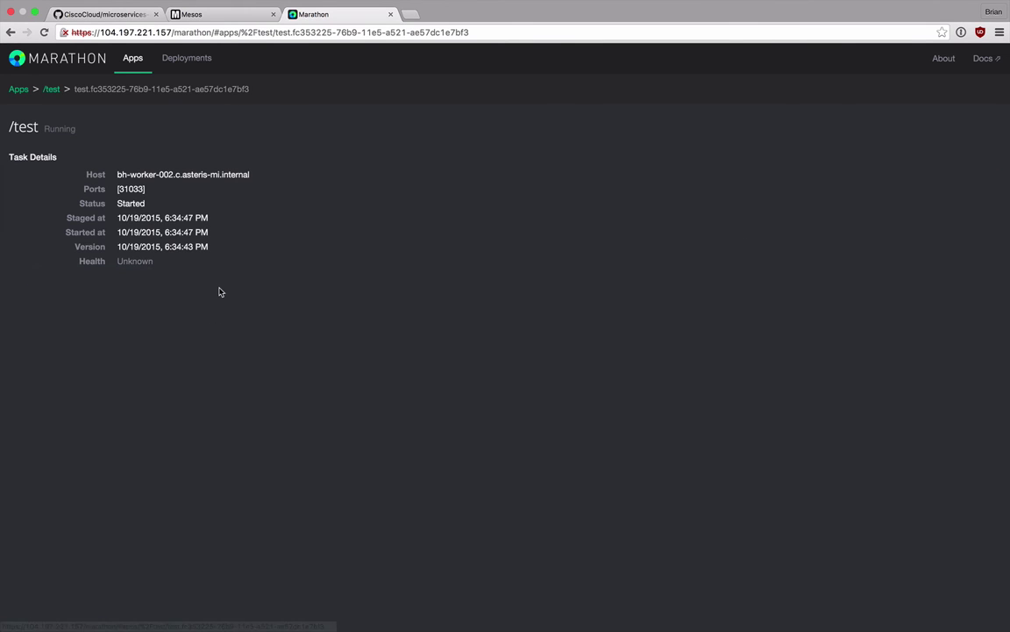
pyautogui.click(52, 90)
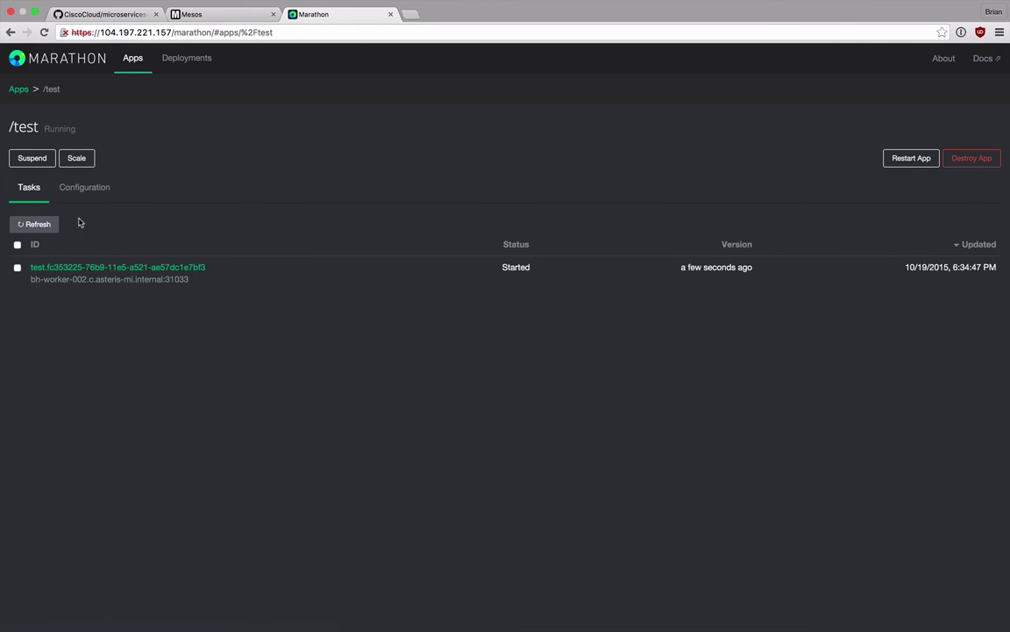
pyautogui.click(84, 190)
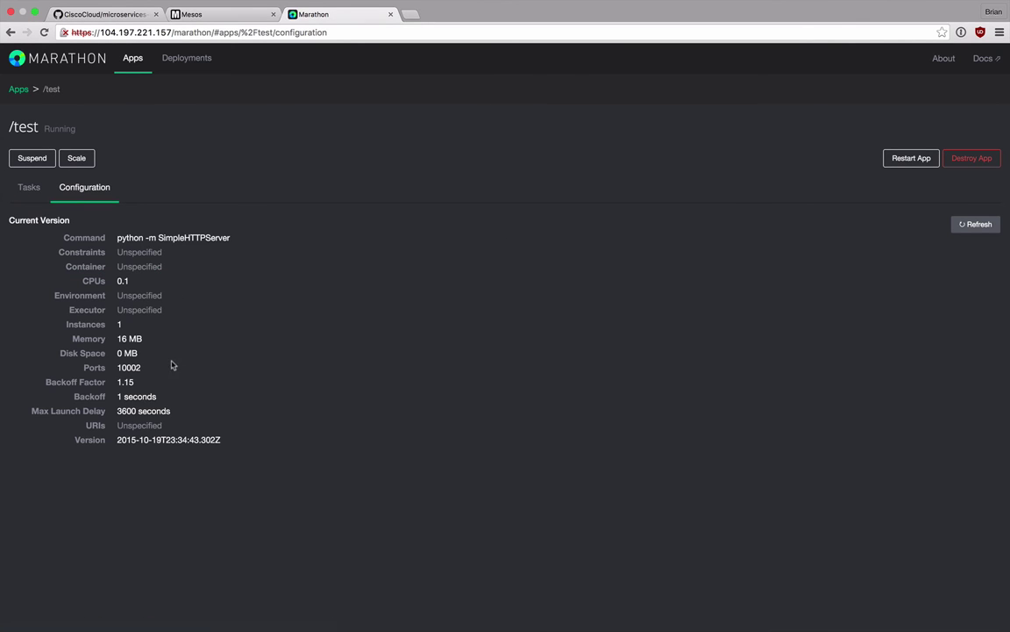
pyautogui.doubleClick(129, 368)
pyautogui.click(242, 390)
# Scale the /test app to 3 instances
pyautogui.click(76, 158)
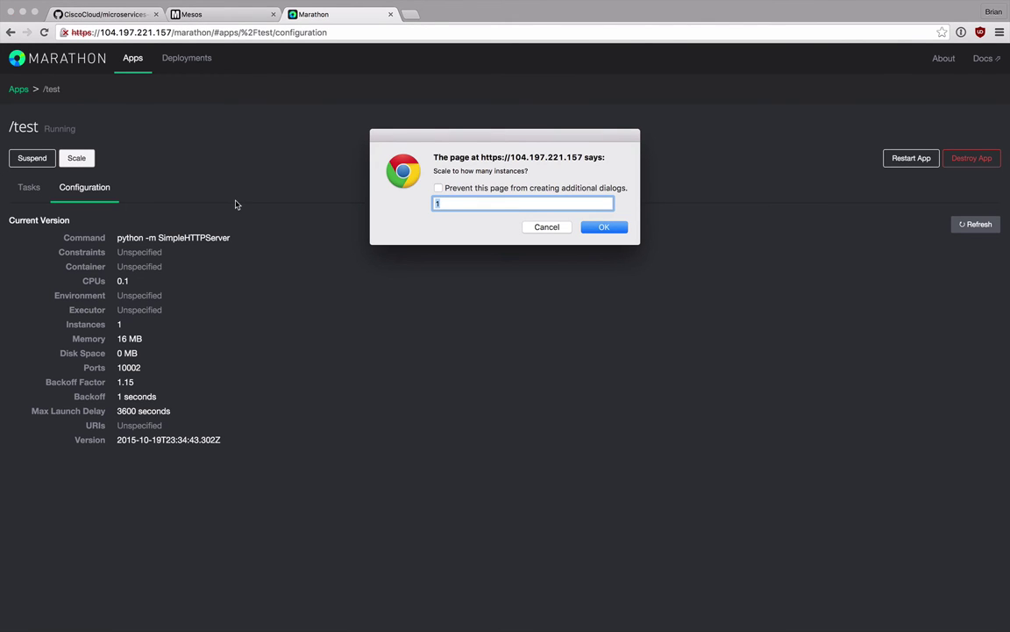
pyautogui.write('3')
pyautogui.click(603, 227)
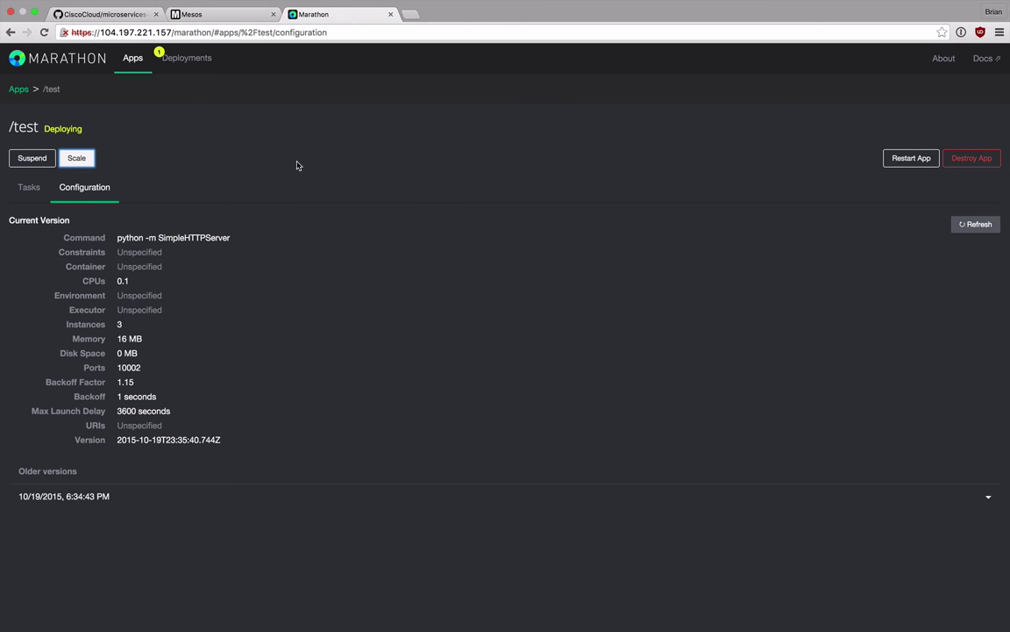
# Check the scaling deployment's progress, then return to the Mesos task overview
pyautogui.click(32, 189)
pyautogui.click(185, 62)
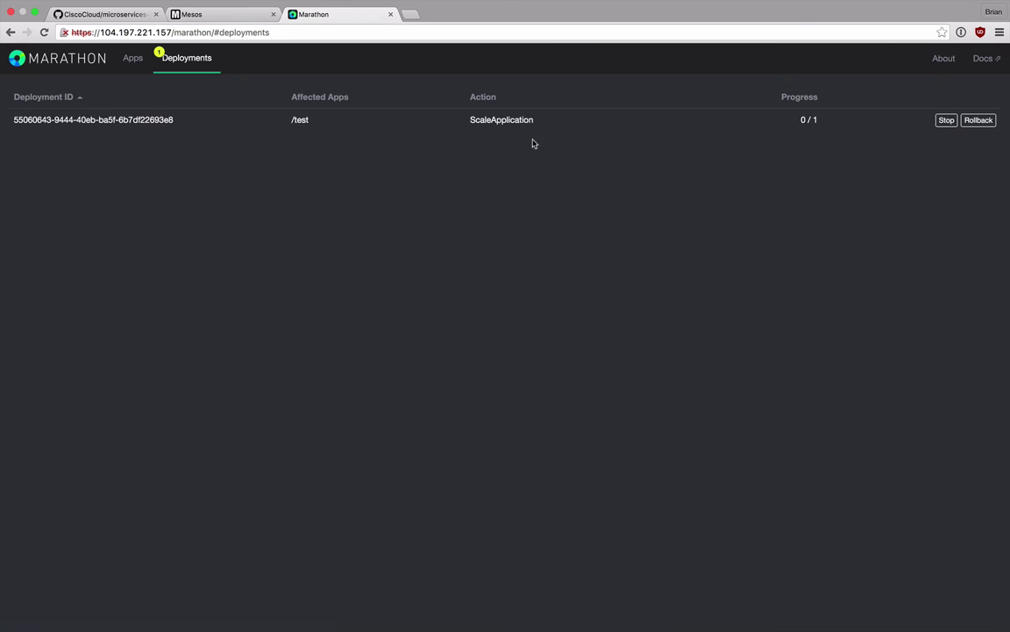
pyautogui.click(130, 61)
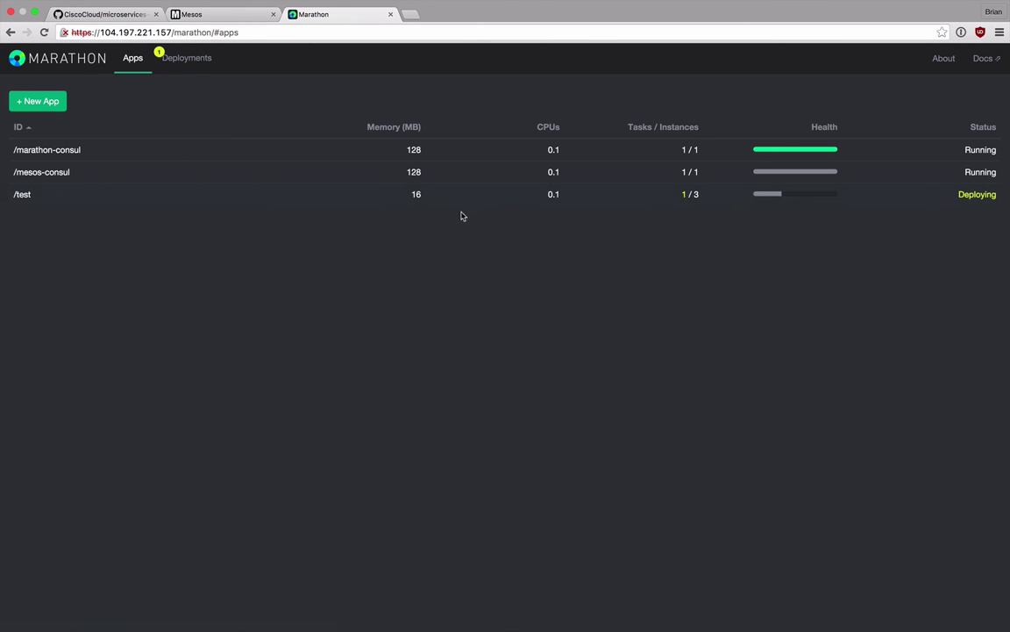
pyautogui.click(220, 16)
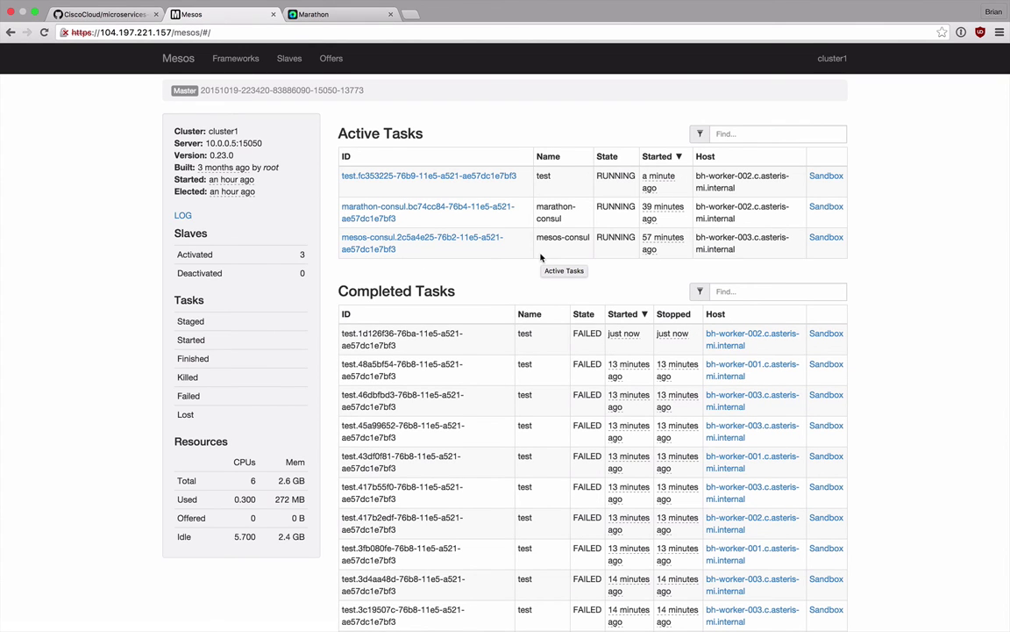
# Read the failed test task's stdout log in its Mesos sandbox, then return to the Marathon tab
pyautogui.click(834, 335)
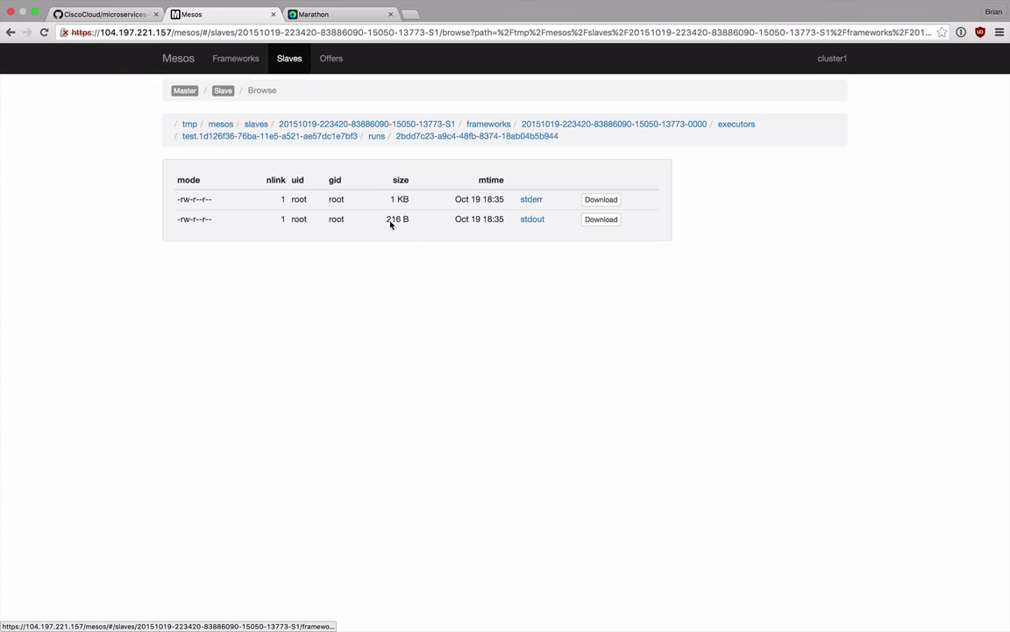
pyautogui.click(533, 220)
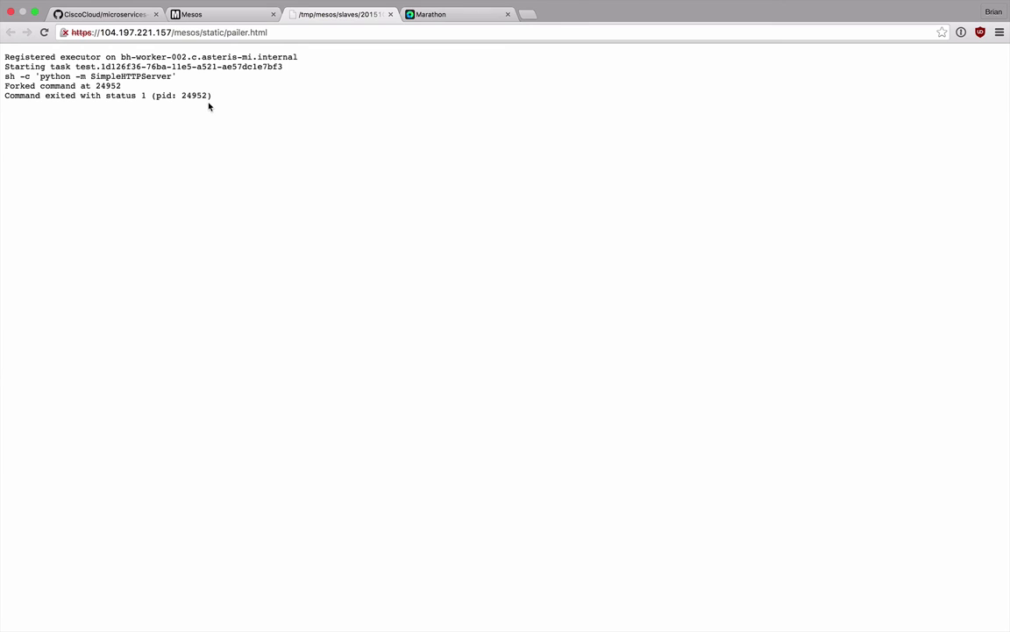
pyautogui.press('super+w')
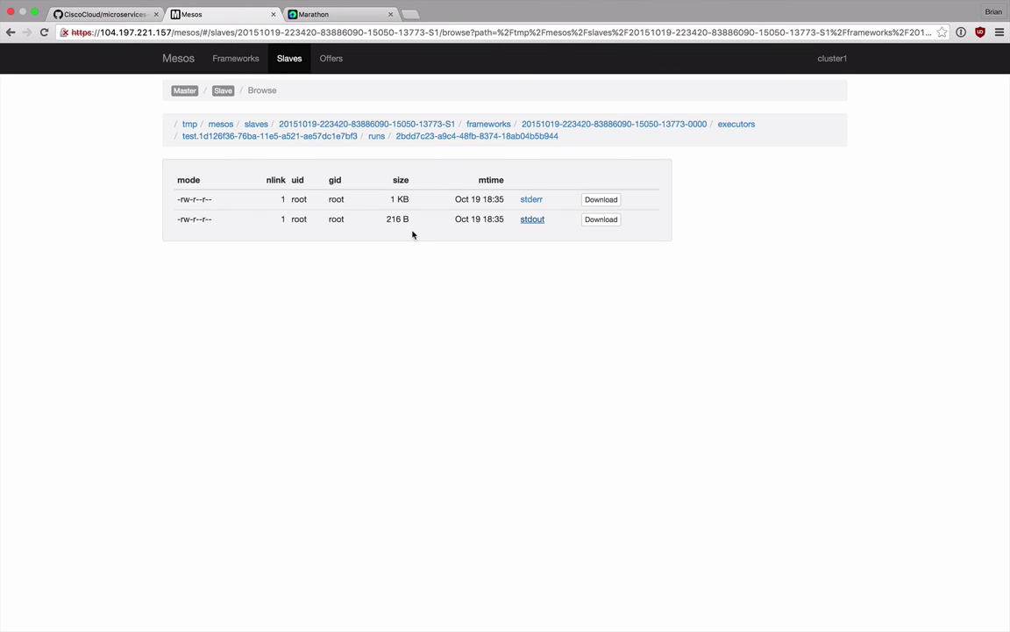
pyautogui.hotkey('ctrl', 'Tab')
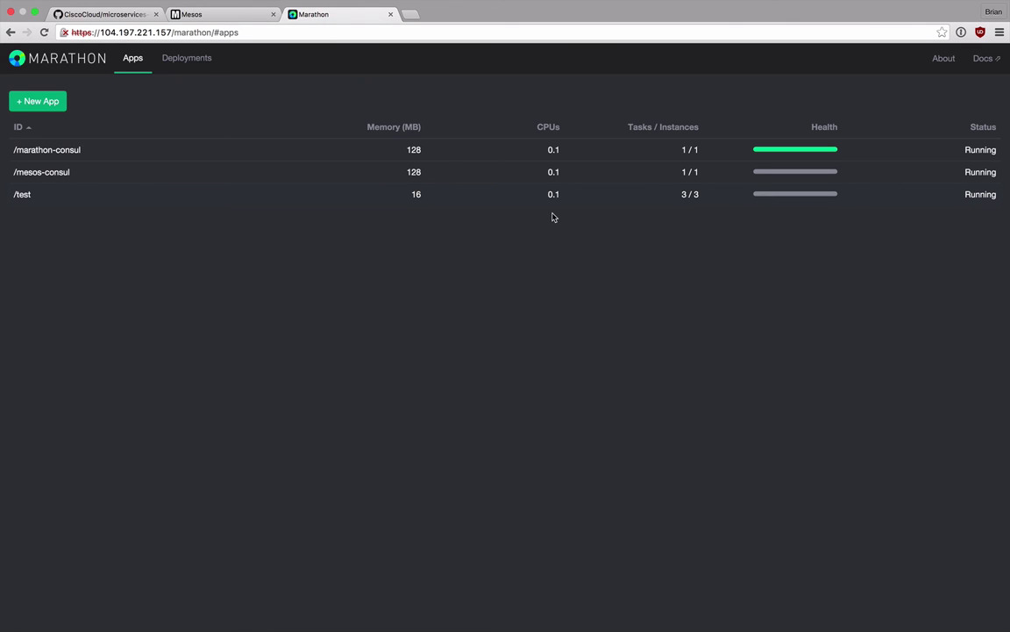
# Review the /test app's configuration and three tasks, cancelling the suspend prompt
pyautogui.click(494, 194)
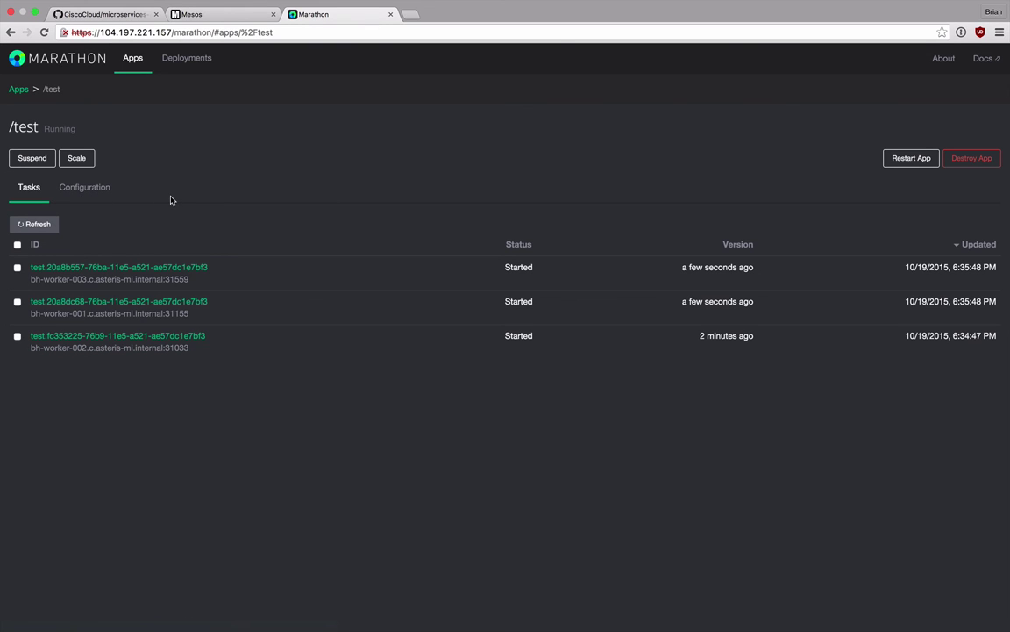
pyautogui.click(88, 187)
pyautogui.click(35, 187)
pyautogui.click(32, 157)
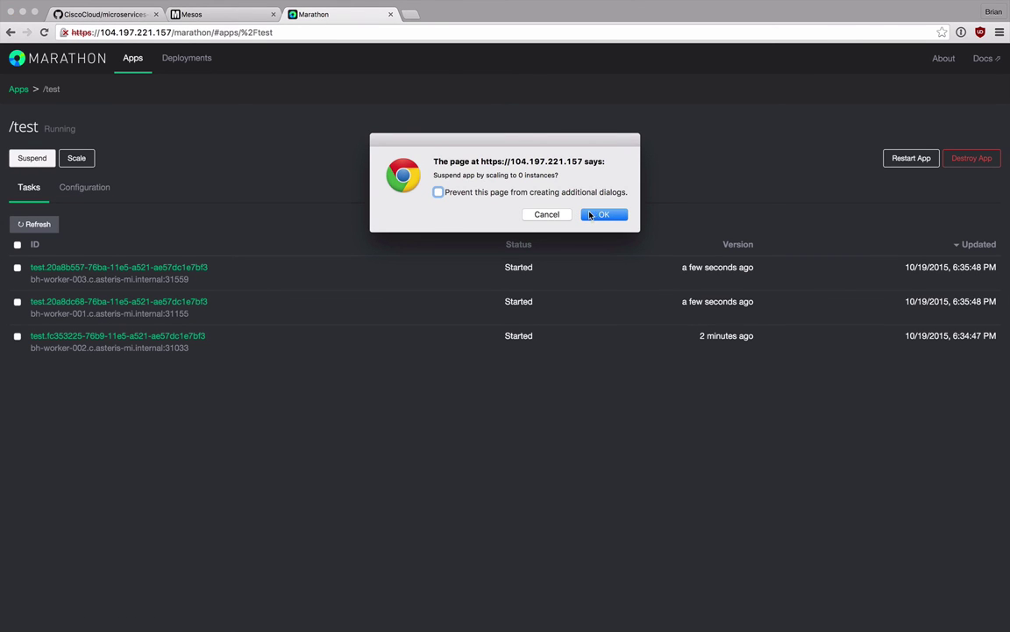
pyautogui.press('Escape')
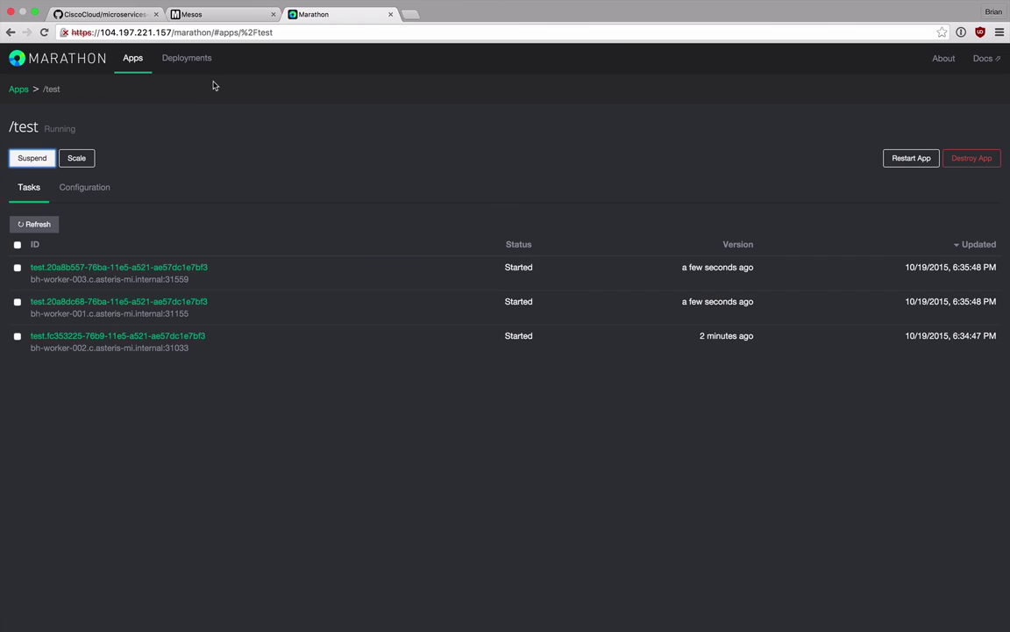
# Strip the app path from the address to load the MANTL landing page
pyautogui.moveTo(174, 32); pyautogui.dragTo(322, 33)
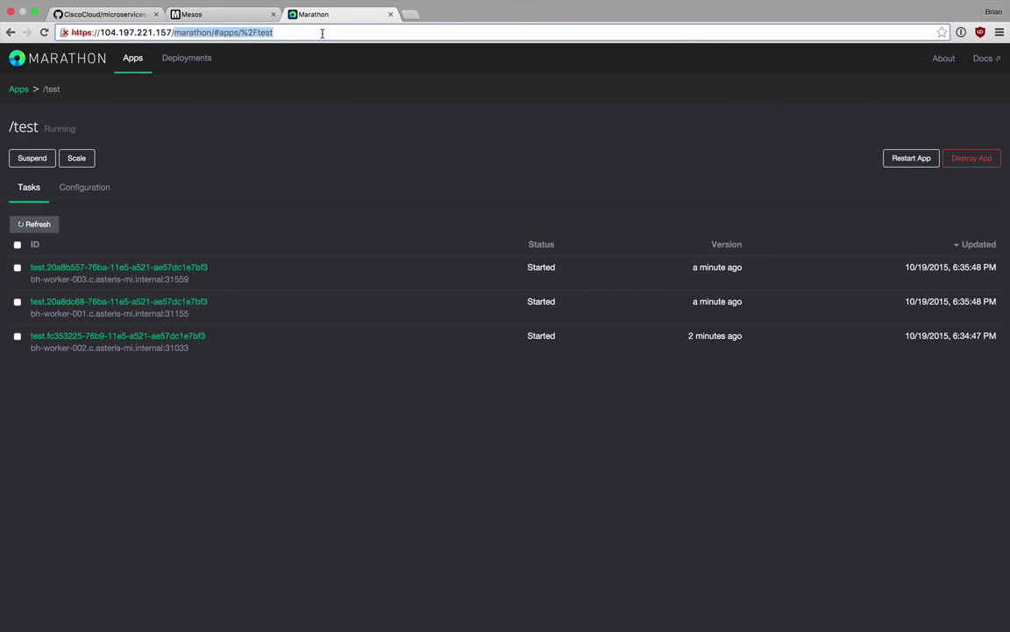
pyautogui.press('BackSpace')
pyautogui.press('Return')
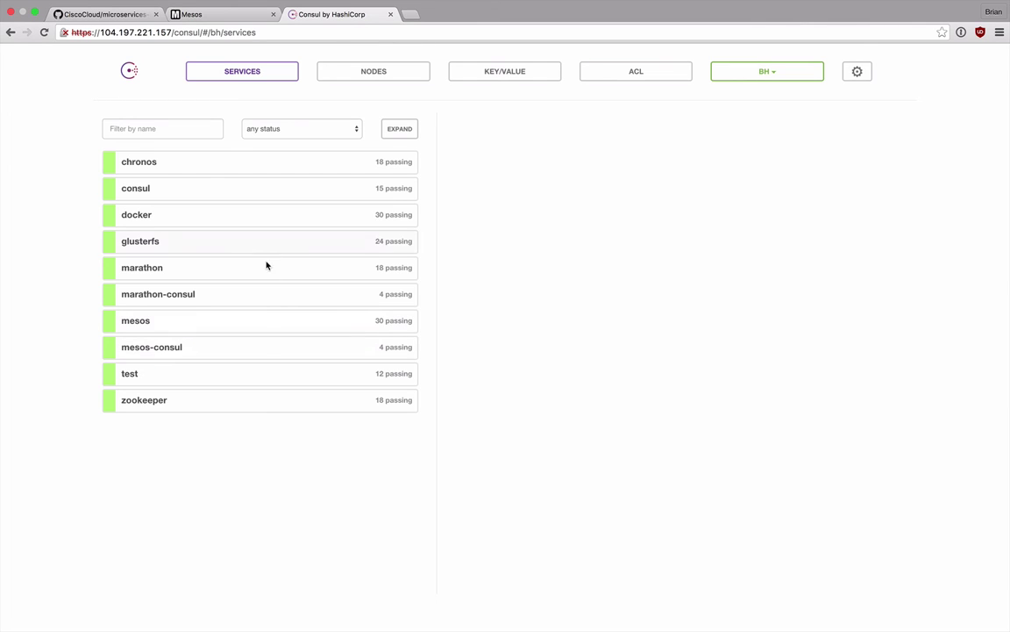
# Open the test service in Consul and review nodes bh-worker-001, 002 and 003, each with passing checks
pyautogui.click(298, 377)
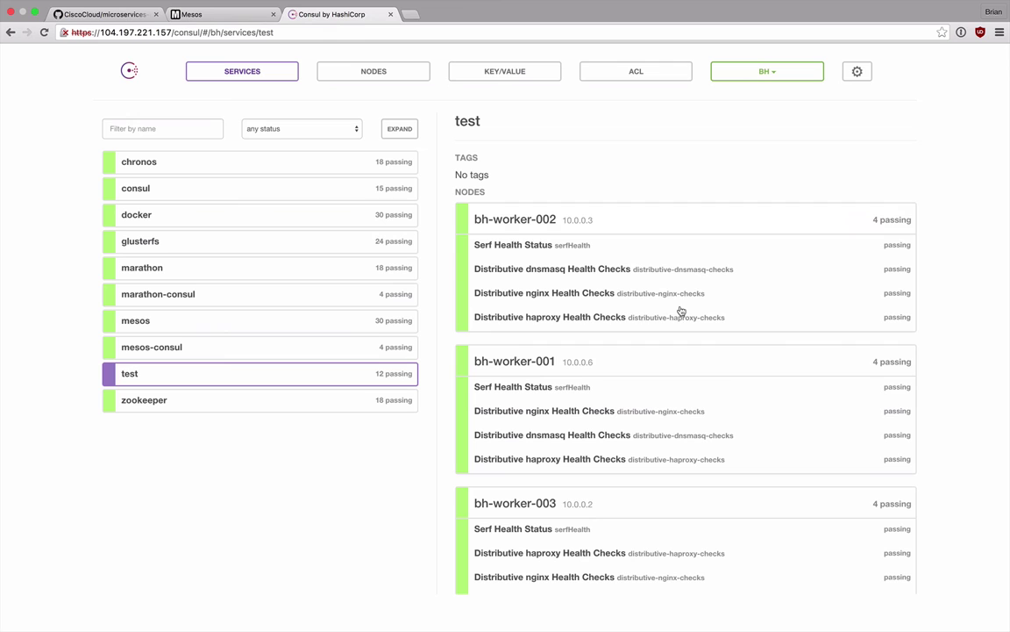
pyautogui.scroll(-1, 650, 517)
pyautogui.scroll(-3, 650, 518)
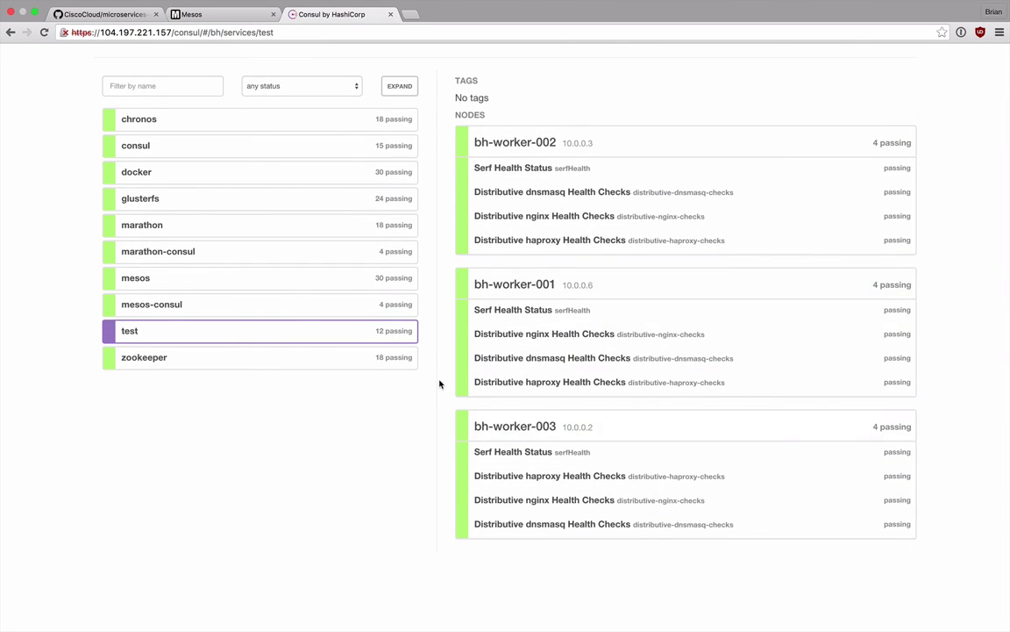
pyautogui.scroll(4, 439, 383)
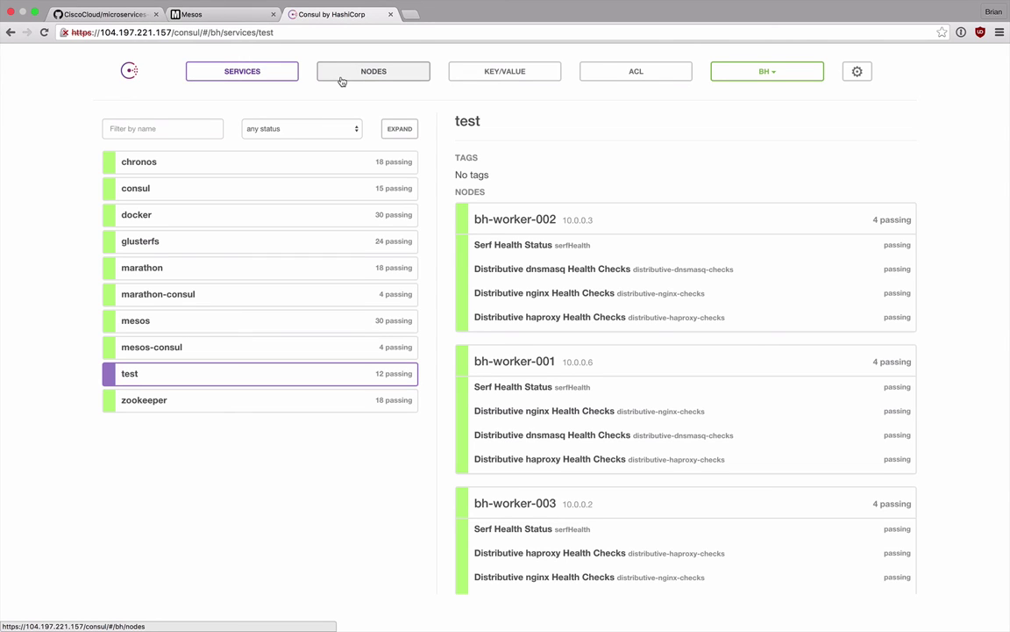
# List the cluster nodes, then browse the key/value store to marathon/test/tasks/
pyautogui.click(342, 79)
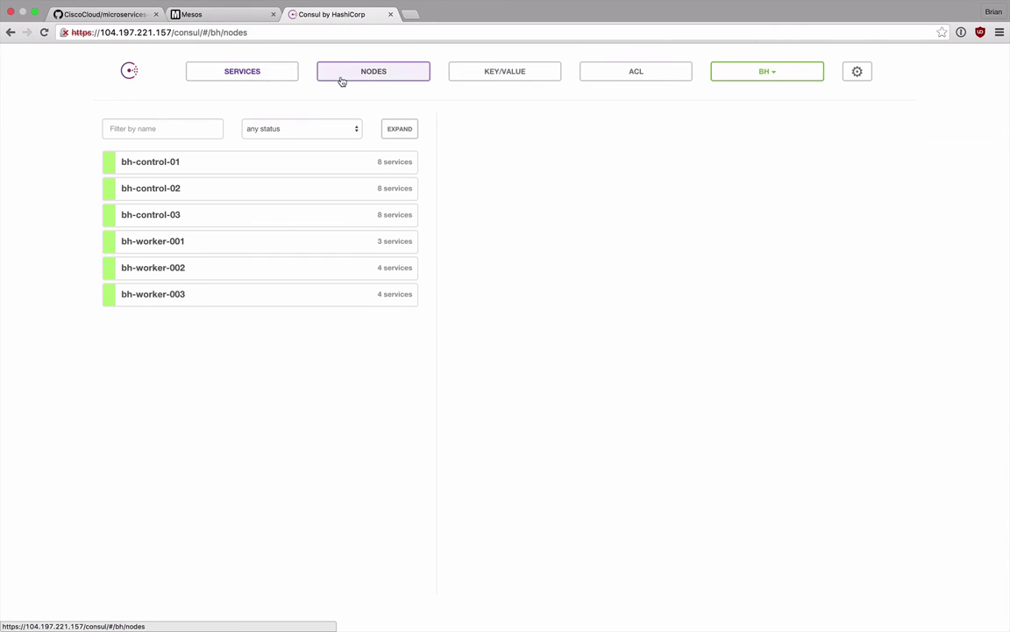
pyautogui.click(493, 73)
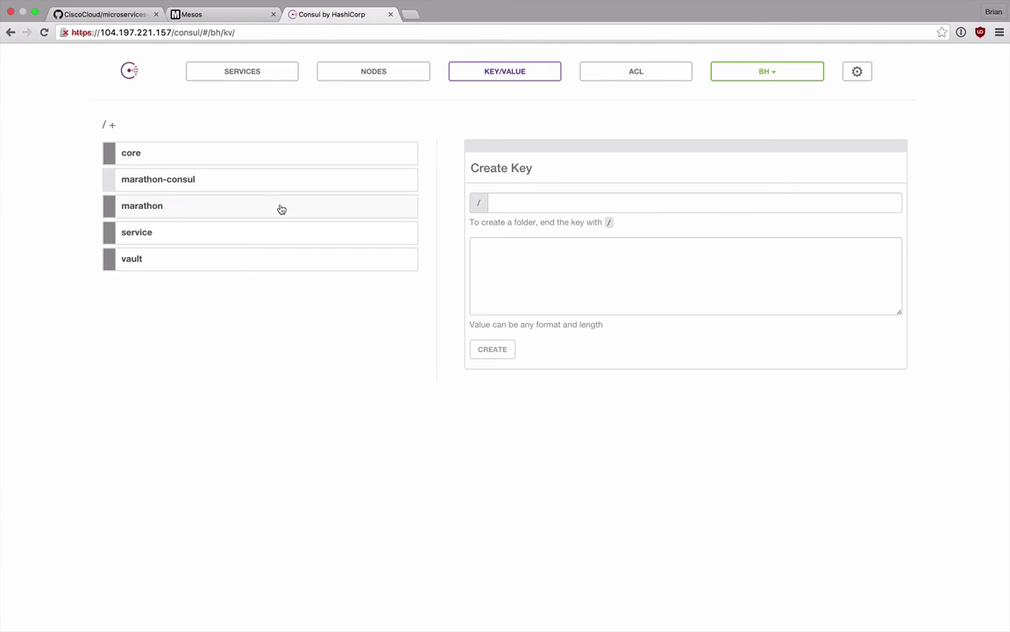
pyautogui.click(191, 205)
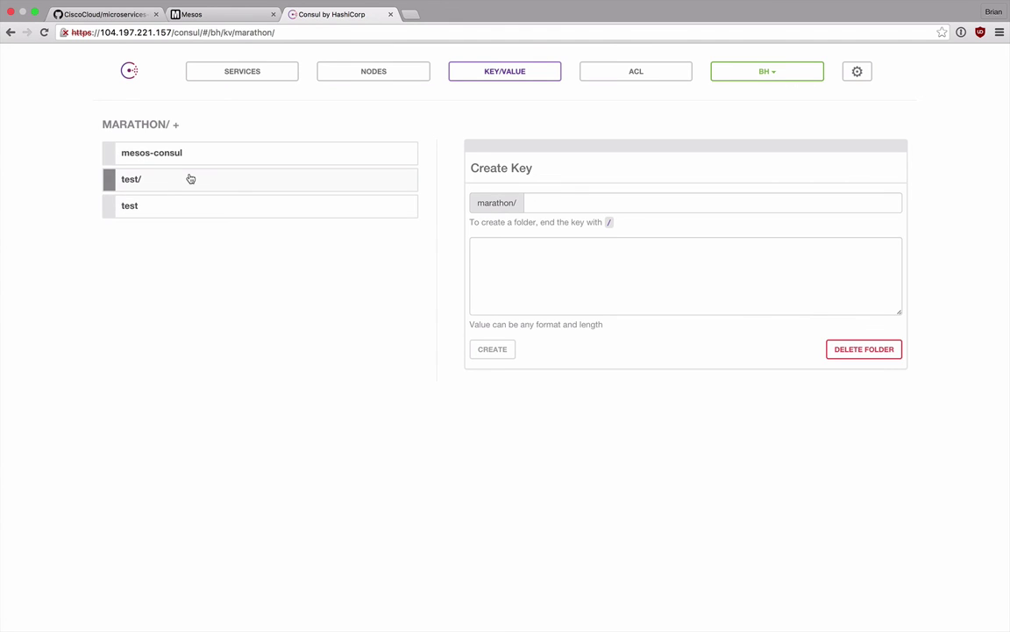
pyautogui.click(190, 179)
pyautogui.click(190, 153)
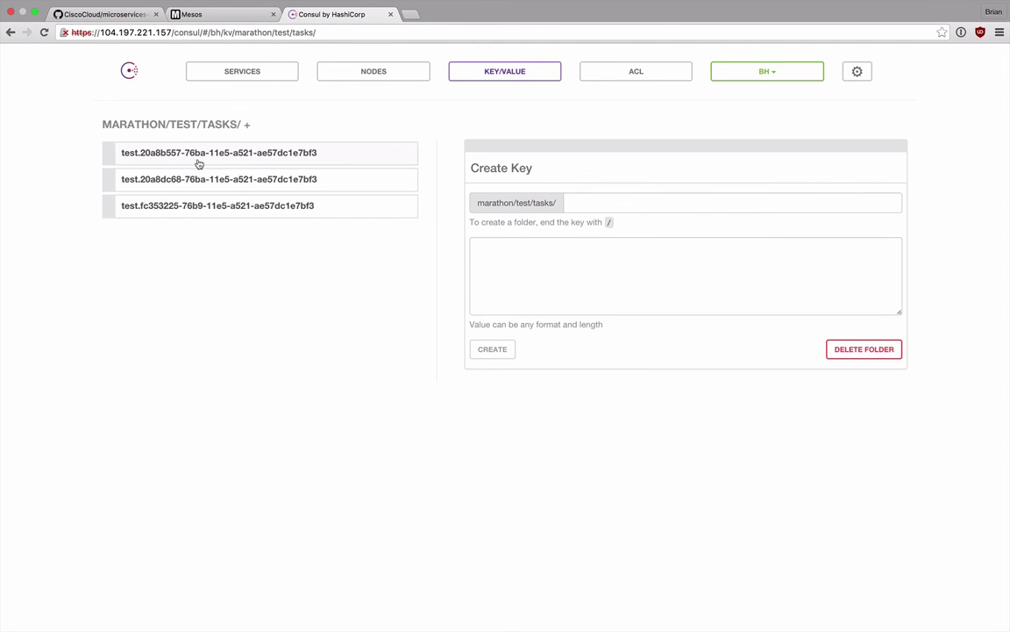
# View the stored JSON of each of the test app's three task keys
pyautogui.click(200, 159)
pyautogui.click(191, 177)
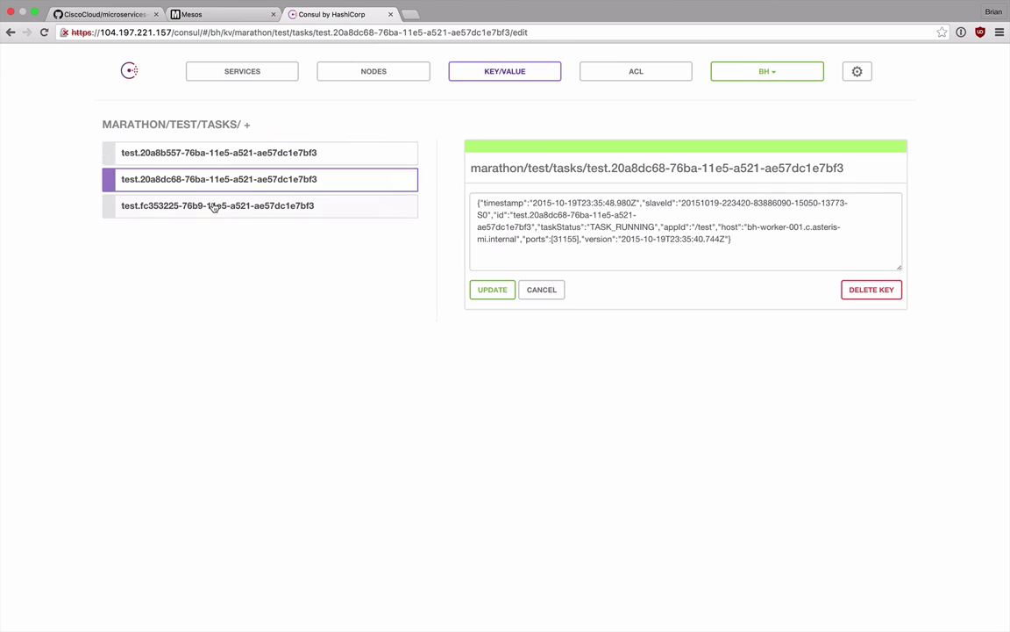
pyautogui.click(213, 207)
pyautogui.click(217, 179)
pyautogui.click(220, 154)
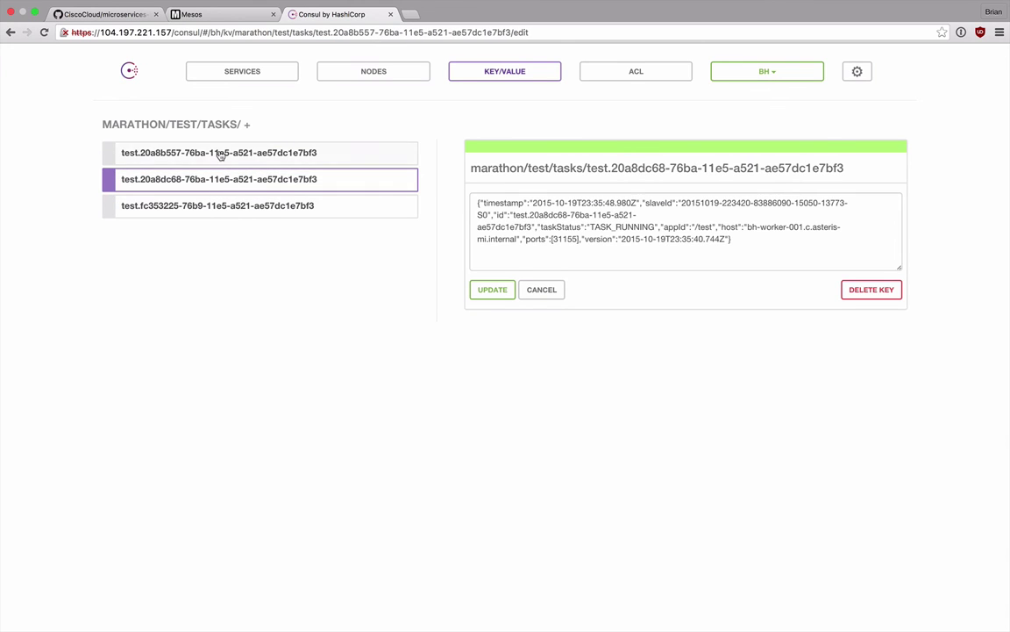
# Go back up to the marathon folder, view the test app's configuration JSON, and return to MANTL
pyautogui.click(175, 128)
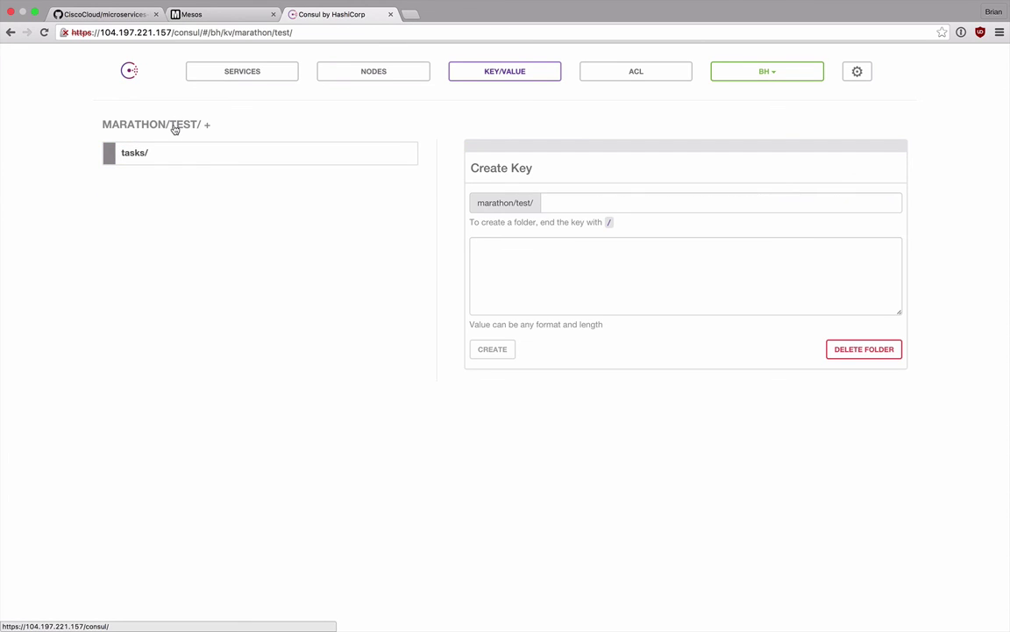
pyautogui.click(156, 128)
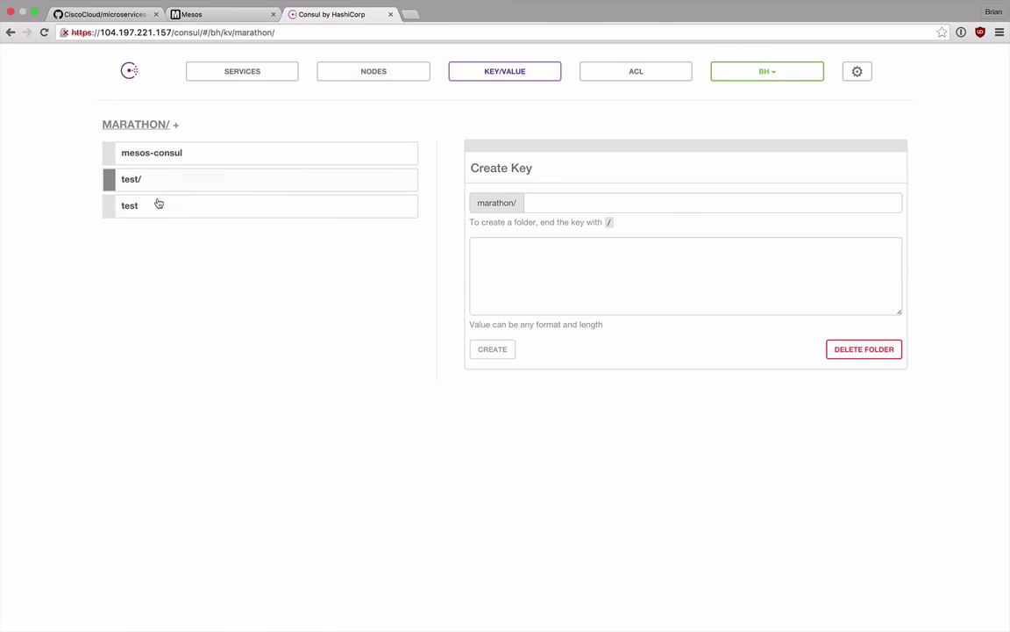
pyautogui.click(158, 203)
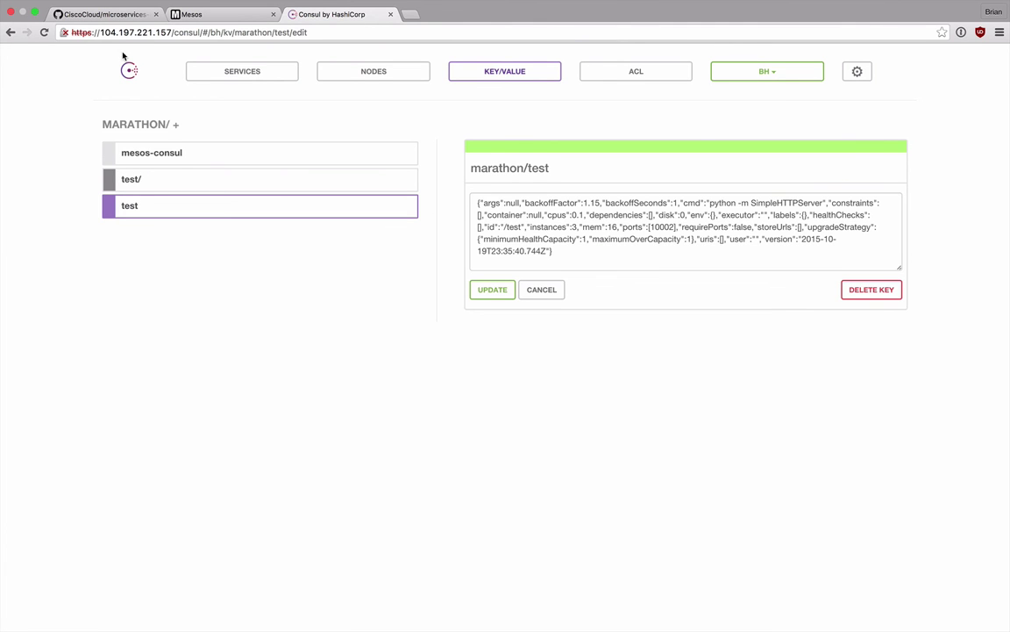
pyautogui.click(129, 82)
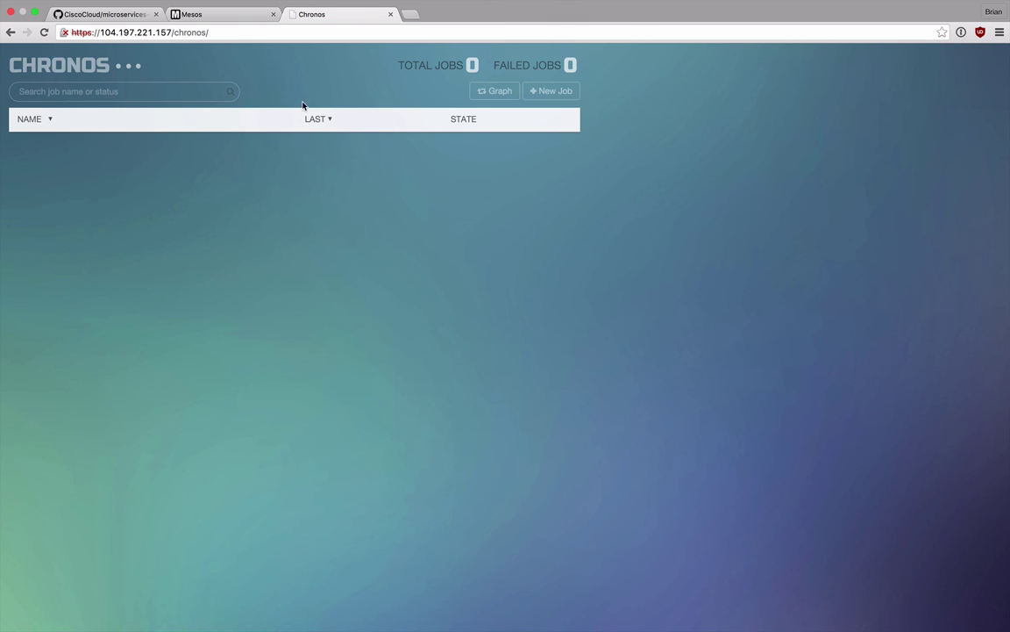
# Skim the microservices-infrastructure README on the GitHub tab
pyautogui.click(86, 16)
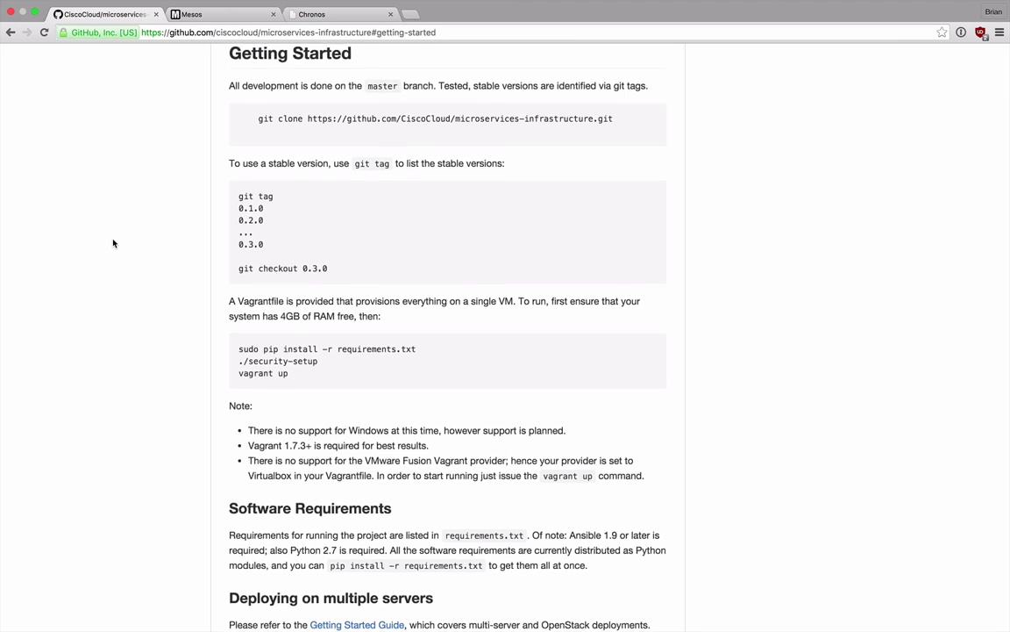
pyautogui.scroll(-15, 113, 241)
pyautogui.scroll(4, 113, 243)
pyautogui.scroll(20, 113, 243)
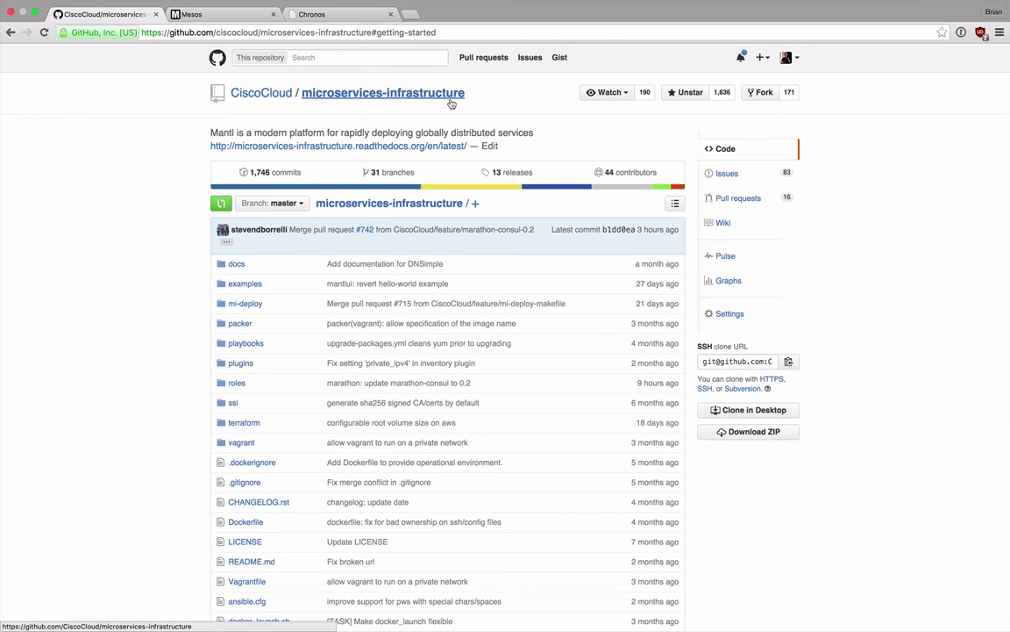
# Open the mantl.io homepage by entering 'mantl' in the address bar
pyautogui.press('super+l')
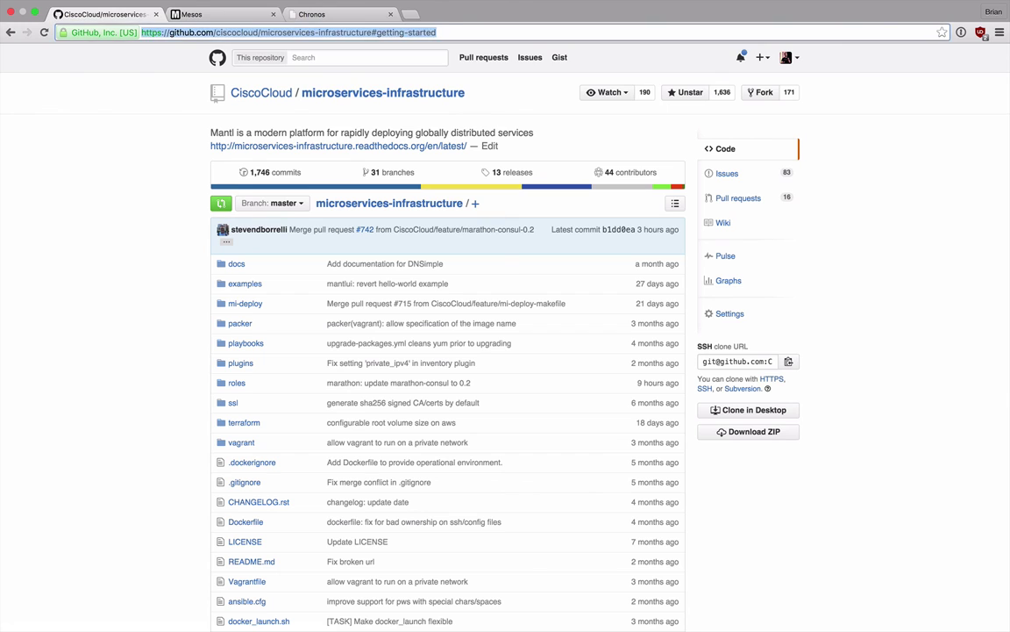
pyautogui.write('mantl')
pyautogui.press('Return')
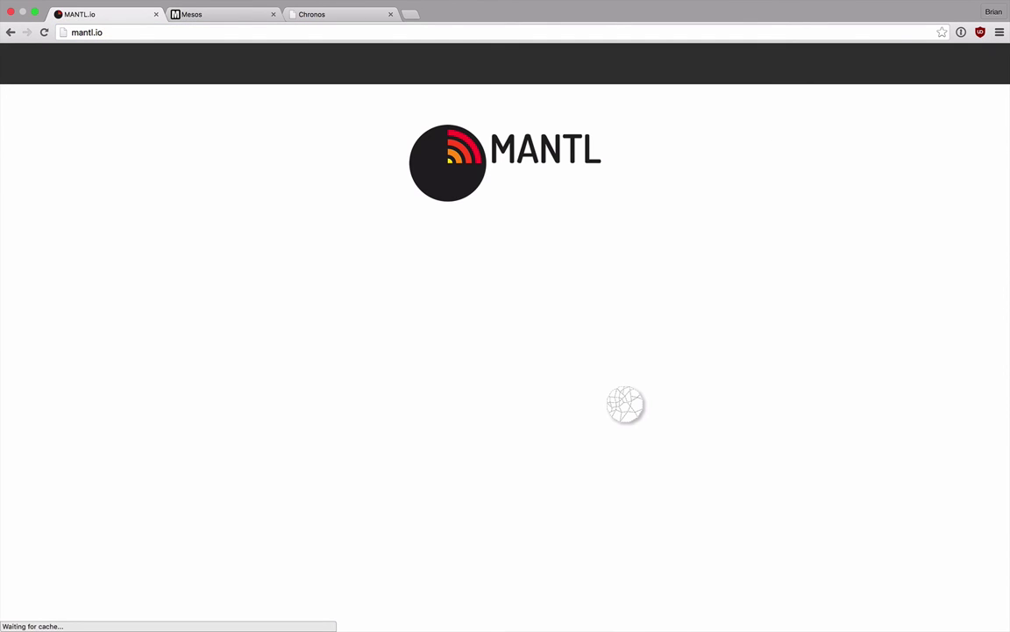